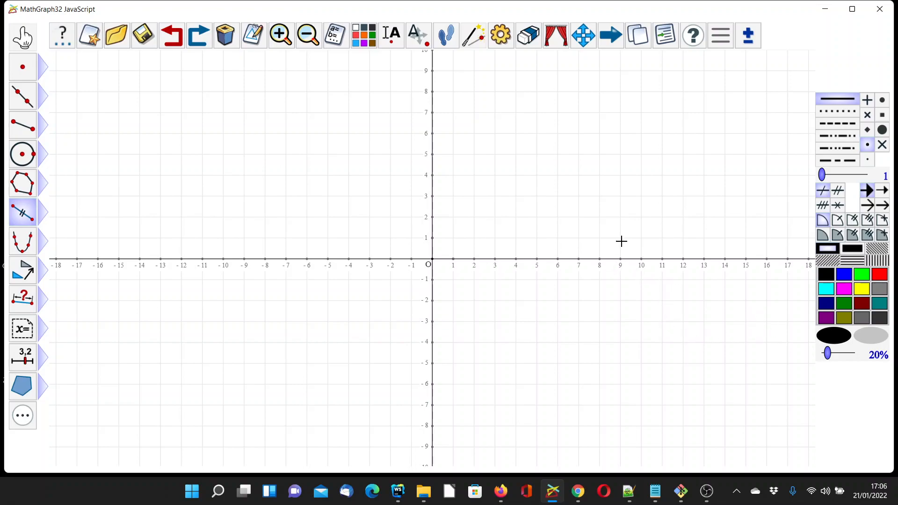
# - Switch to Chrome, review the download page of MathGraph32 version 7.0 on mathgraph32.org, and return to MathGraph32
pyautogui.click(578, 491)
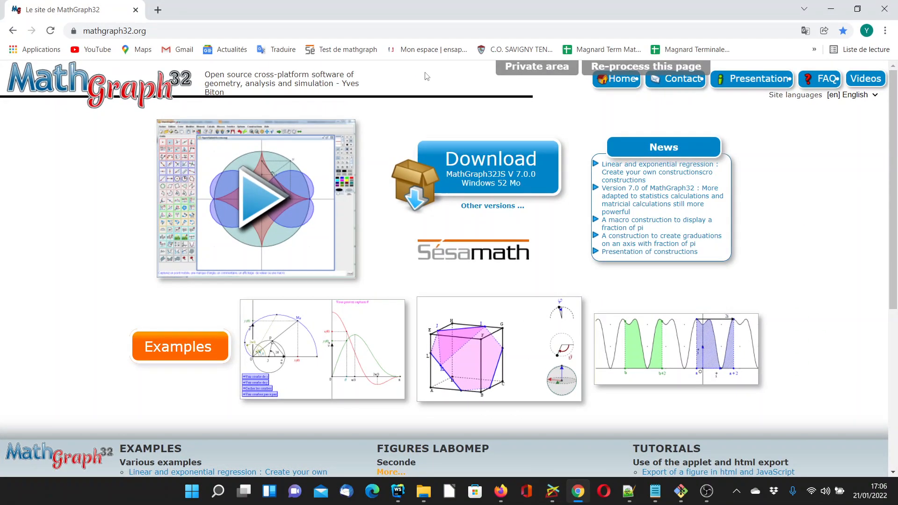
pyautogui.click(493, 210)
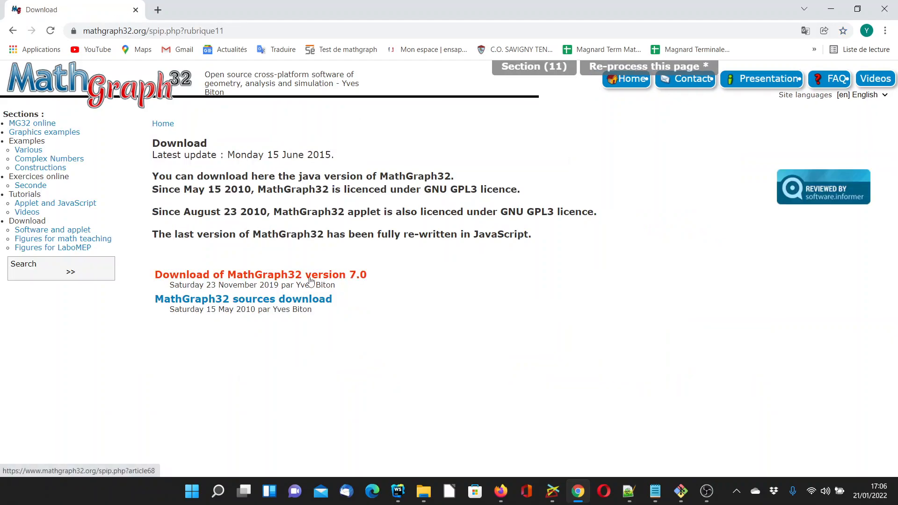
pyautogui.click(310, 280)
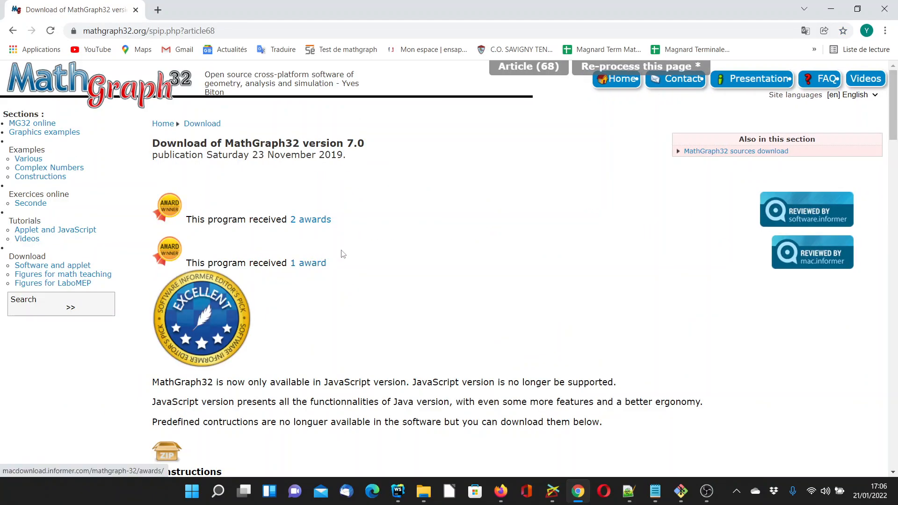
pyautogui.scroll(-4, 336, 253)
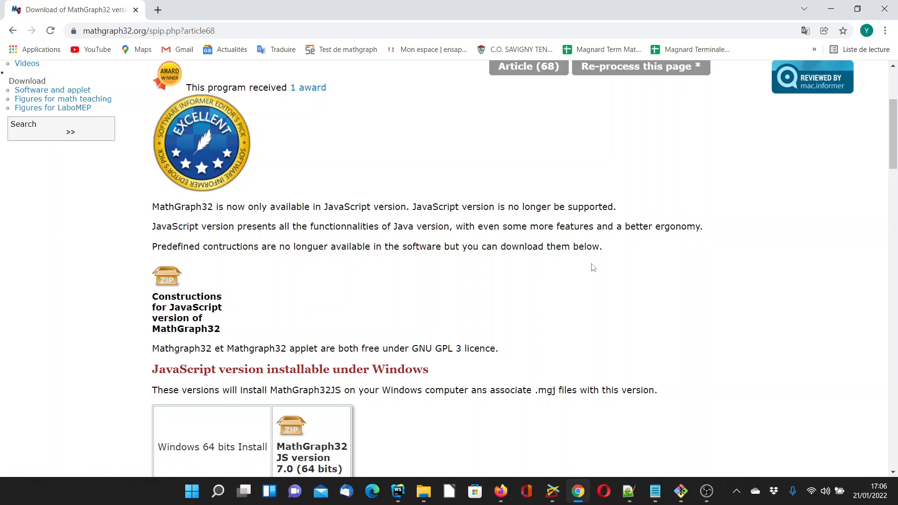
pyautogui.scroll(2, 612, 259)
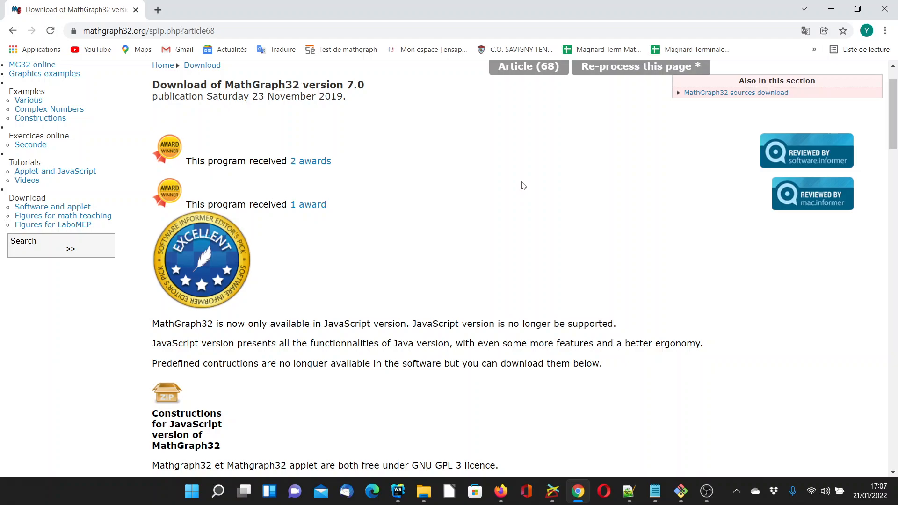
pyautogui.click(830, 9)
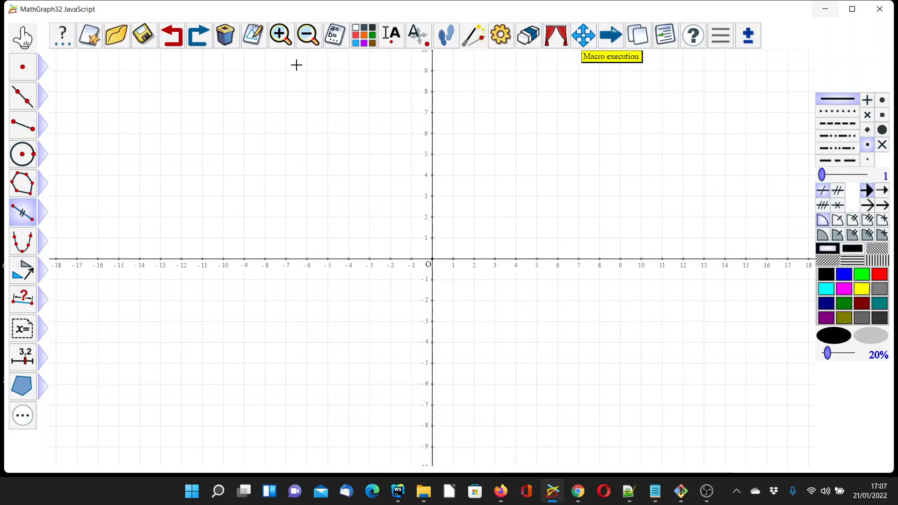
# - Create a new figure with an orthonormal frame, degrees as angle unit, vertical and horizontal grids, and simple scaling
pyautogui.click(89, 35)
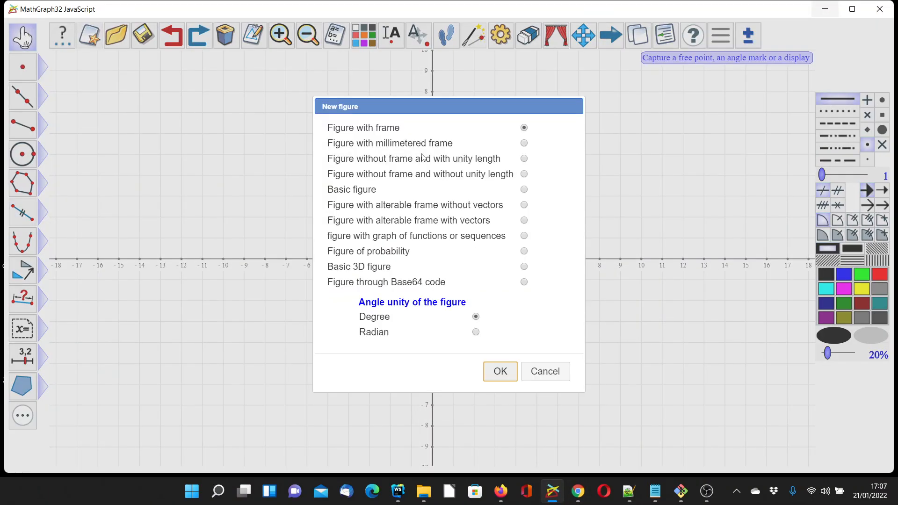
pyautogui.click(503, 372)
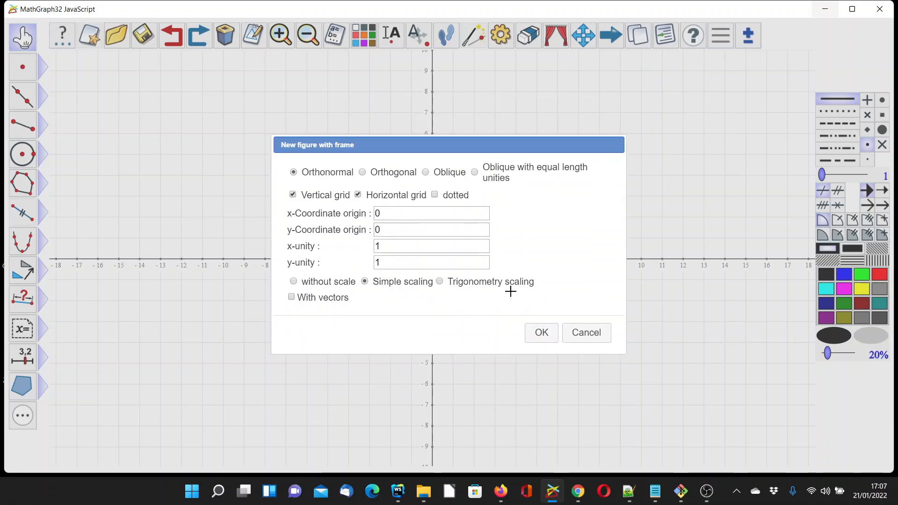
pyautogui.click(541, 333)
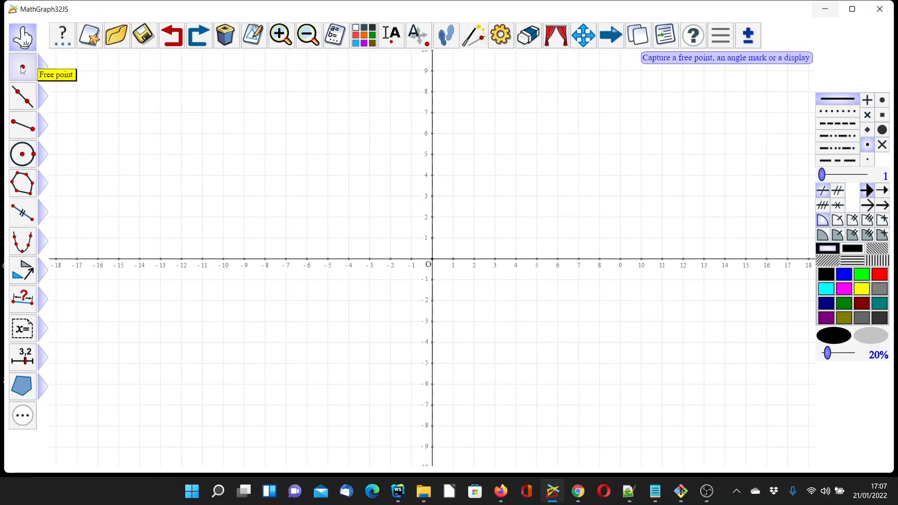
# - Create two free points with integer coordinates, A at (-7, 5) and B at (3, 3)
pyautogui.moveTo(21, 68)
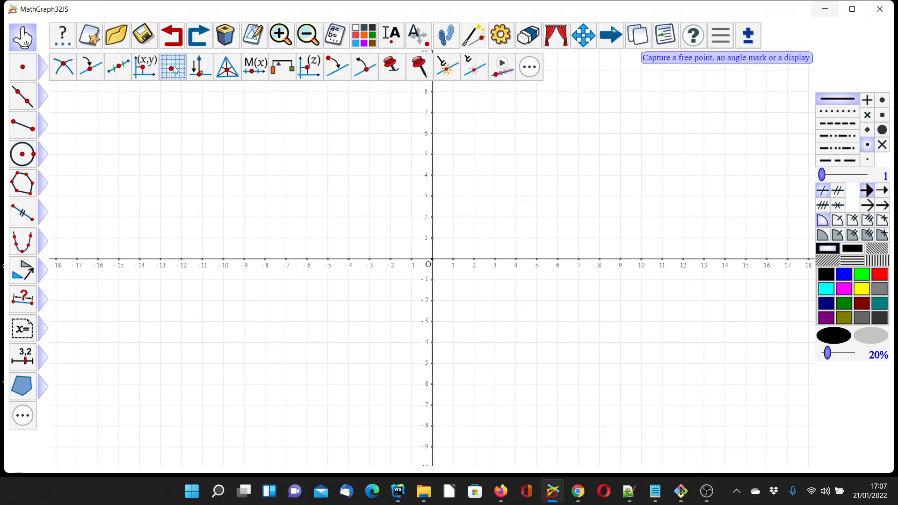
pyautogui.click(173, 68)
pyautogui.click(285, 155)
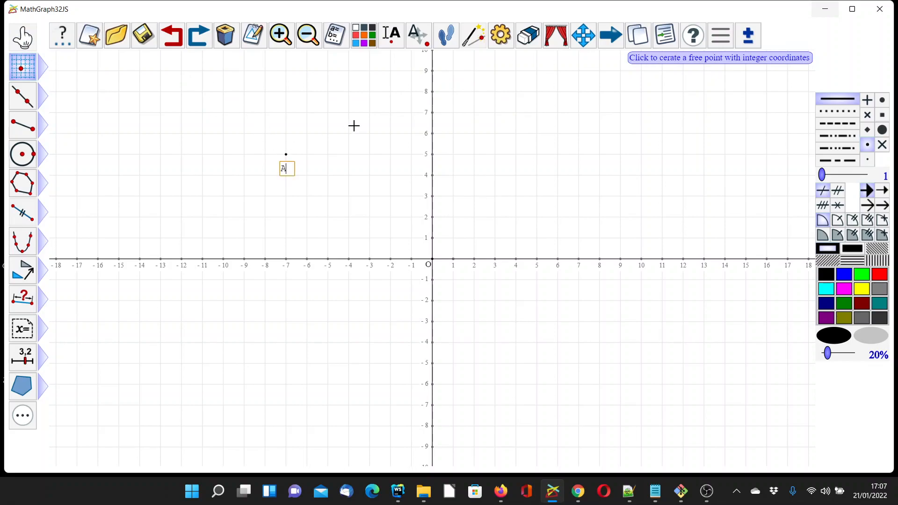
pyautogui.press('Return')
pyautogui.click(495, 196)
pyautogui.write('B')
pyautogui.press('Return')
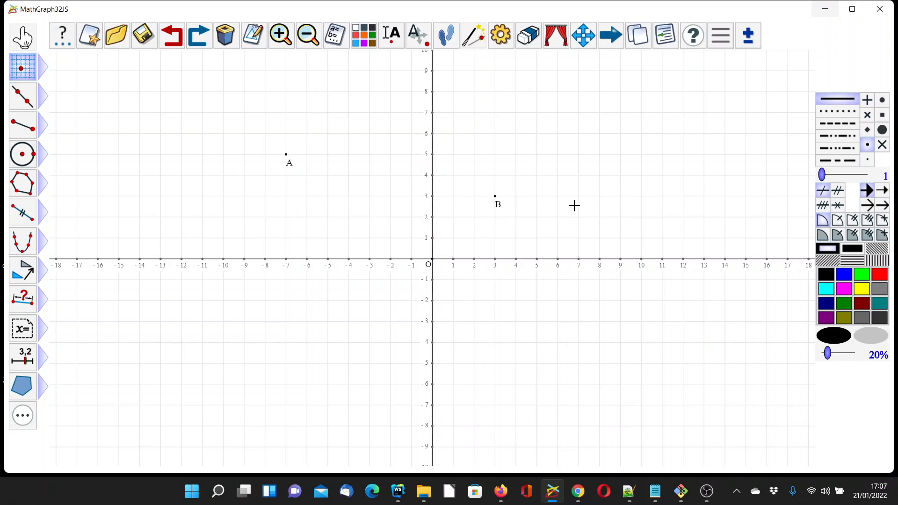
# - Create x-coordinate measures in frame (O,I,J) for points A and B, named xA and xB
pyautogui.click(25, 303)
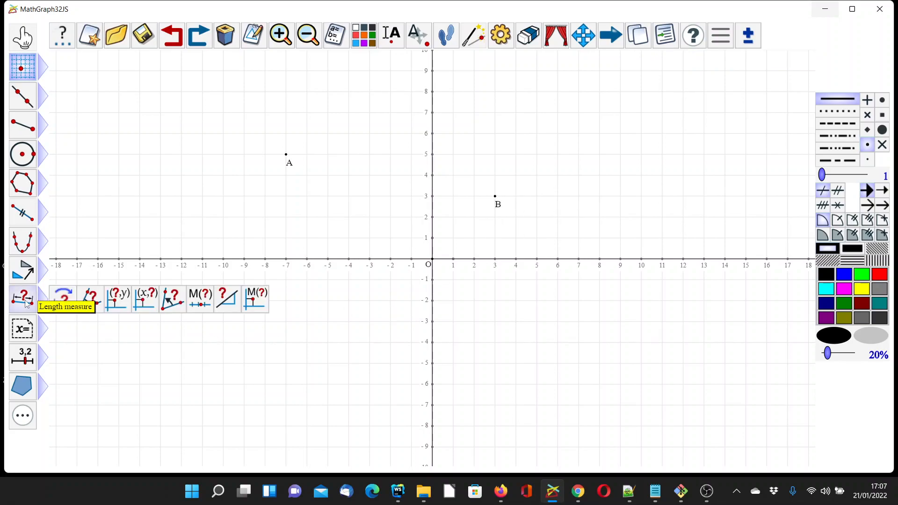
pyautogui.click(117, 305)
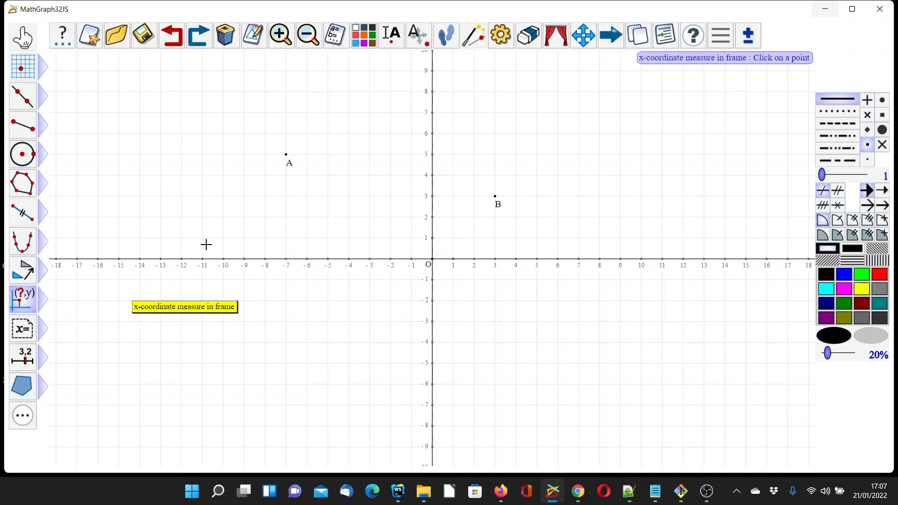
pyautogui.click(287, 154)
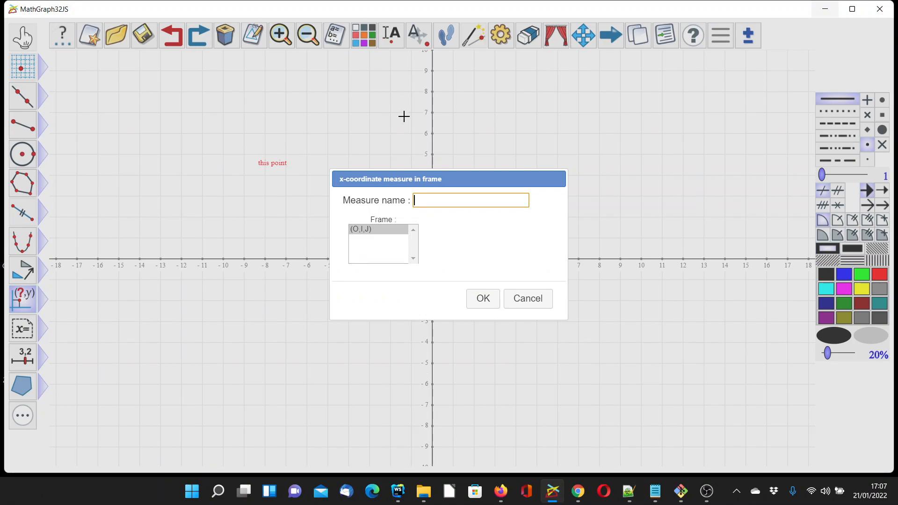
pyautogui.write('xA')
pyautogui.click(478, 298)
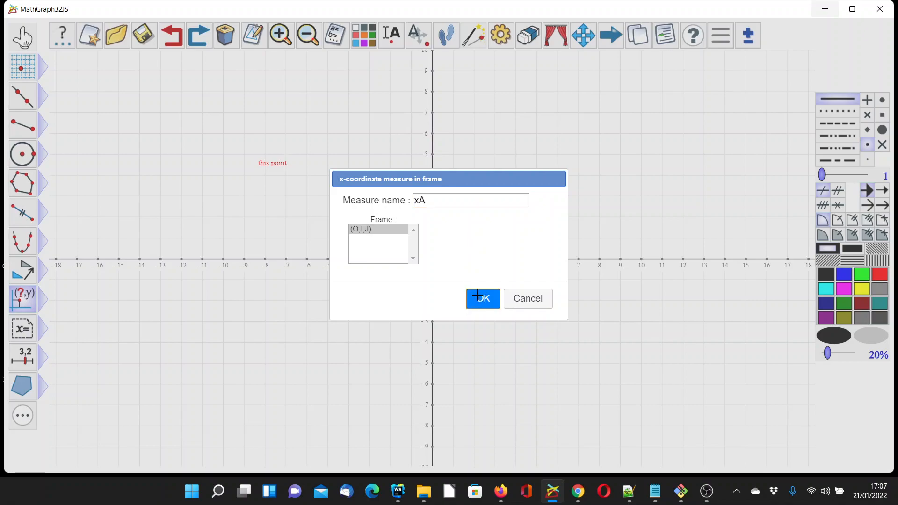
pyautogui.click(496, 199)
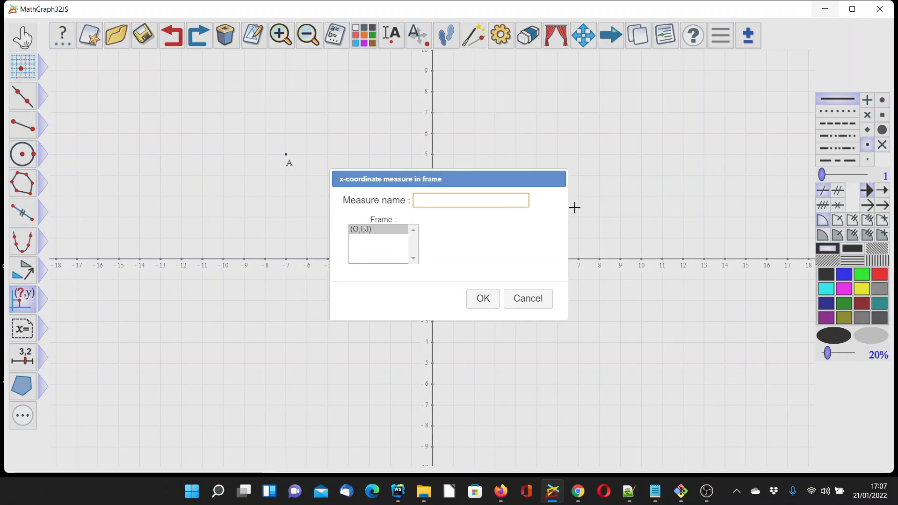
pyautogui.write('xB')
pyautogui.press('Return')
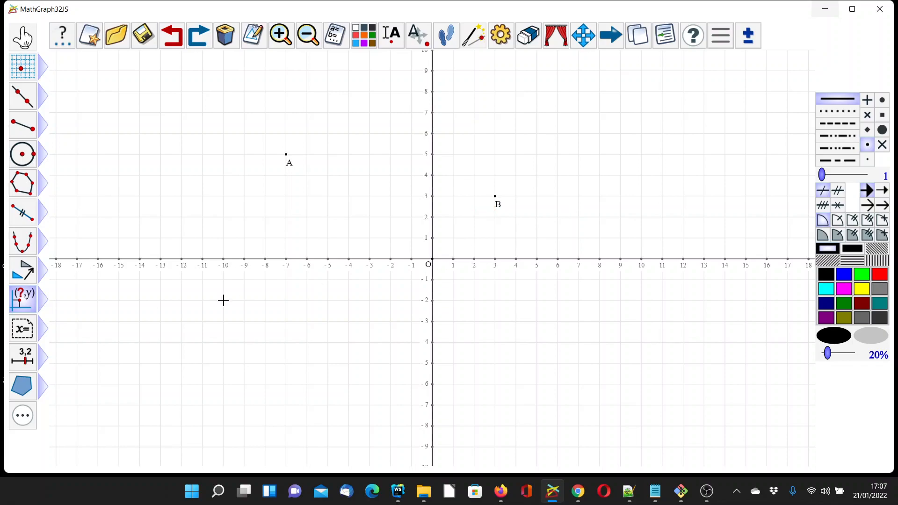
pyautogui.click(30, 306)
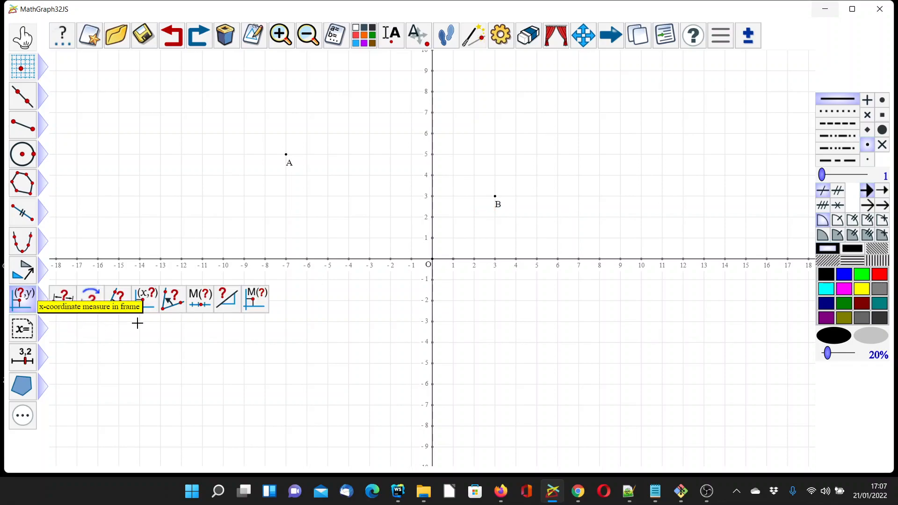
pyautogui.click(146, 301)
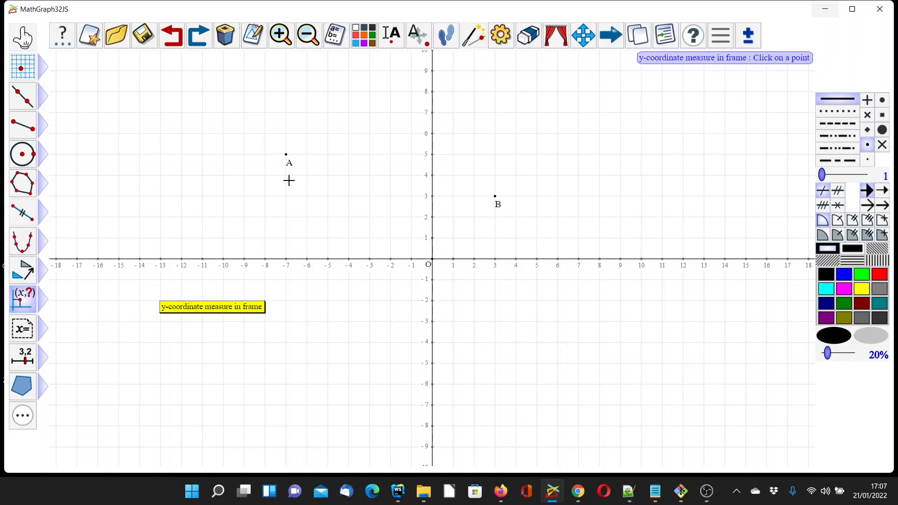
pyautogui.click(286, 154)
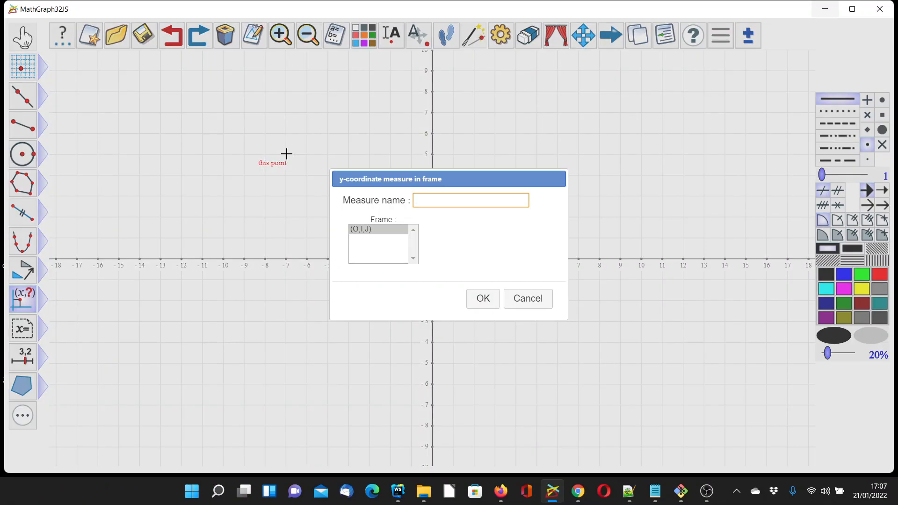
pyautogui.write('yB')
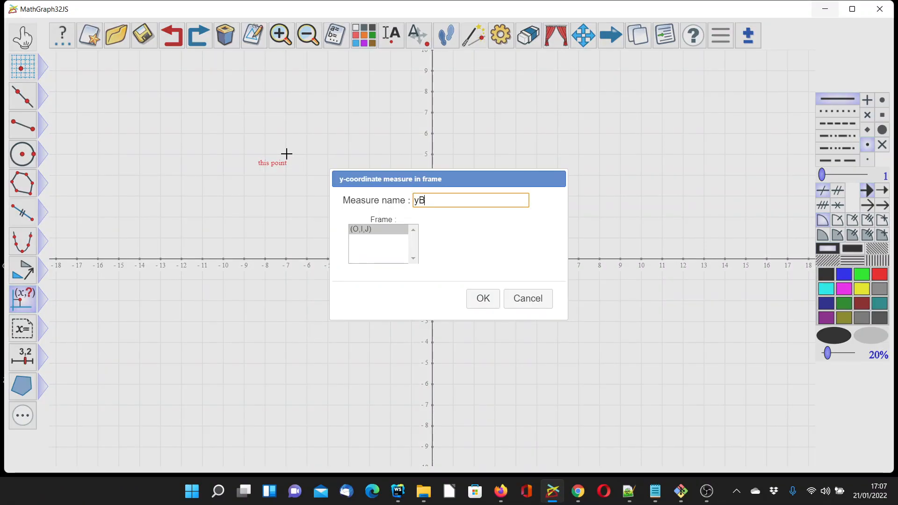
pyautogui.press('Return')
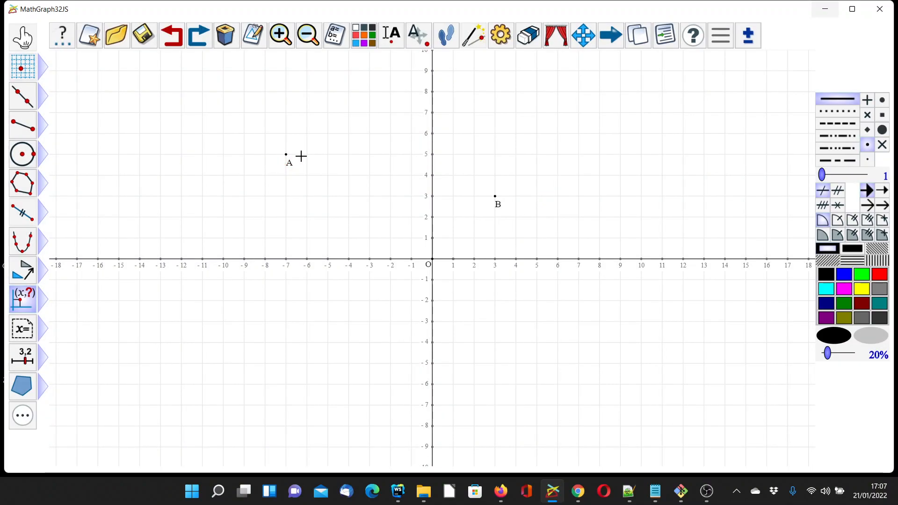
# - Create y-coordinate measures in frame (O,I,J) for points A and B, named yA and yB
pyautogui.click(23, 299)
pyautogui.click(285, 154)
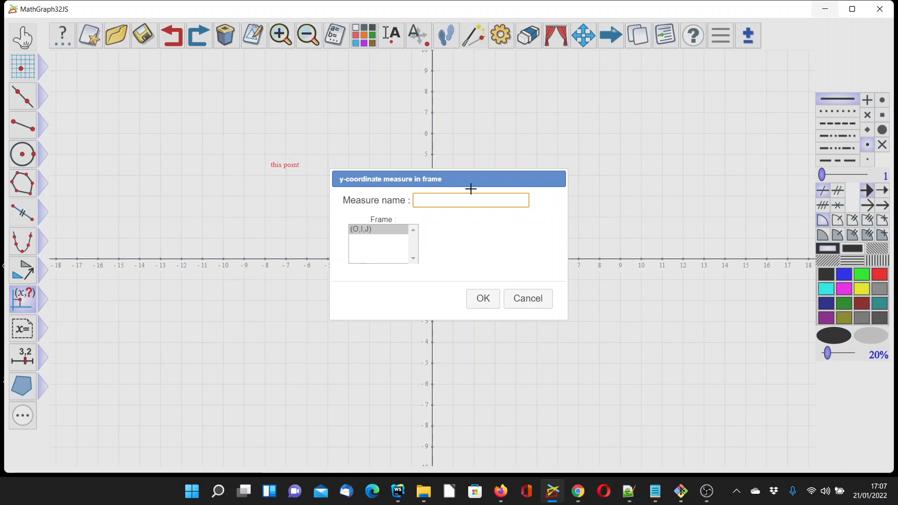
pyautogui.write('yA')
pyautogui.press('Return')
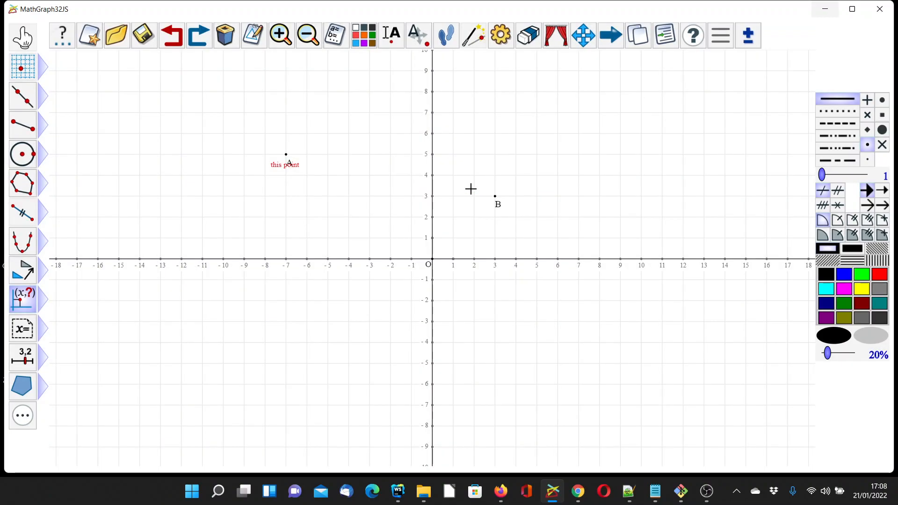
pyautogui.click(495, 196)
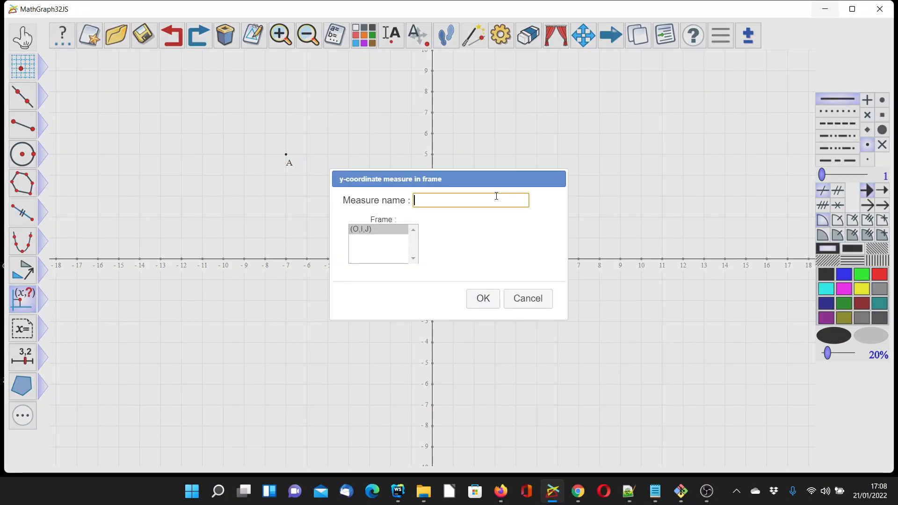
pyautogui.write('yB')
pyautogui.press('Return')
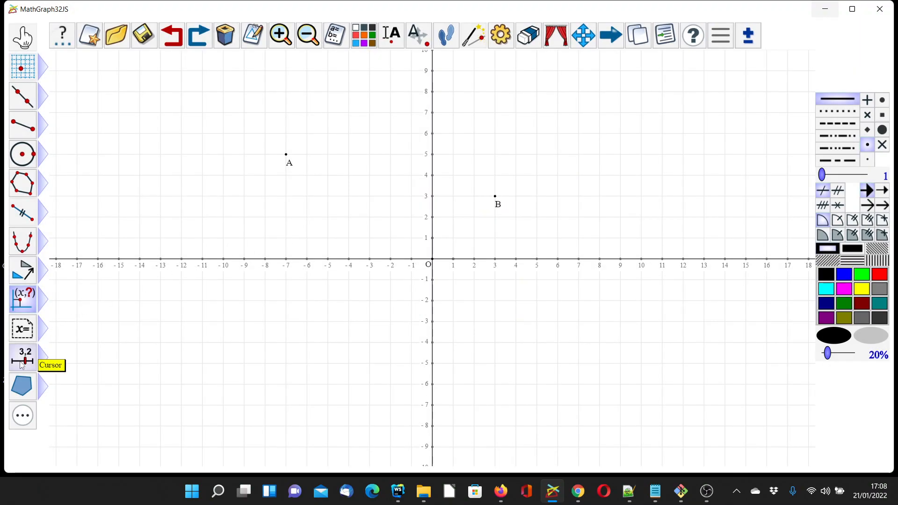
# - Create a real calculation named dx with the formula abs(xB-xA)
pyautogui.moveTo(34, 354)
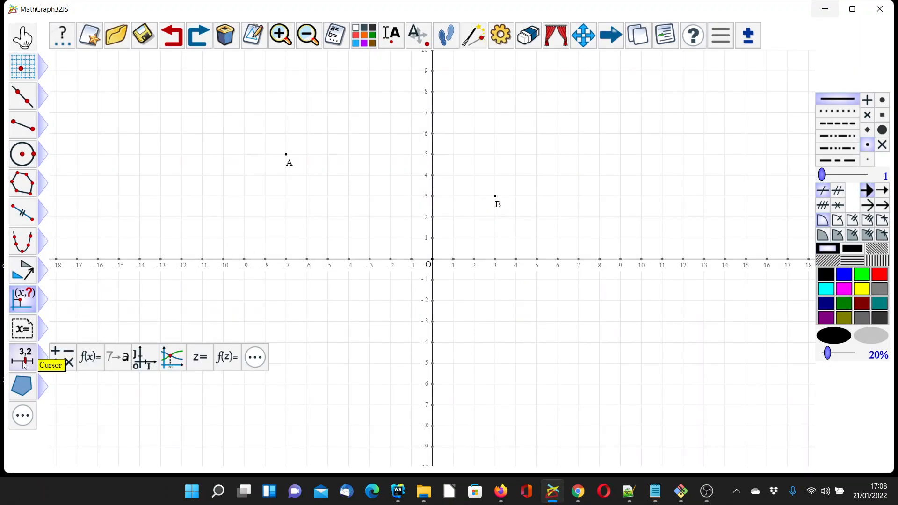
pyautogui.click(66, 357)
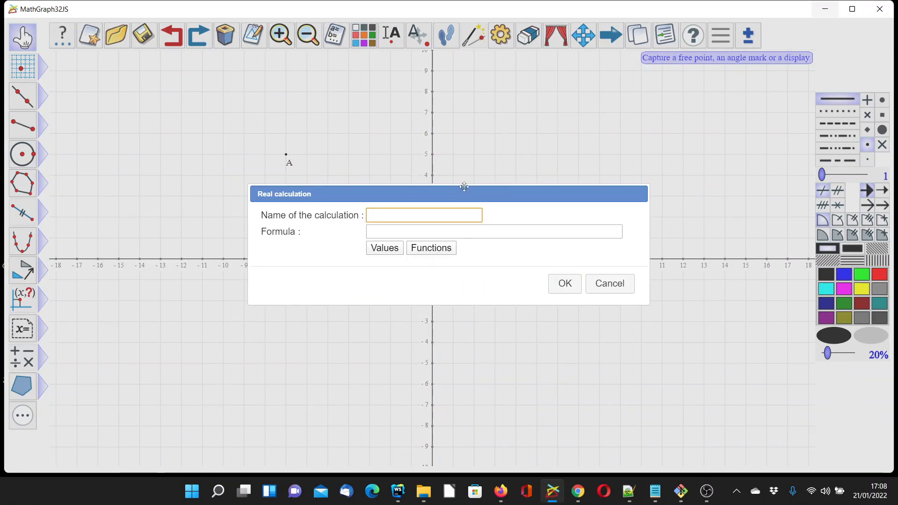
pyautogui.write('dx')
pyautogui.press('Tab')
pyautogui.write('ab')
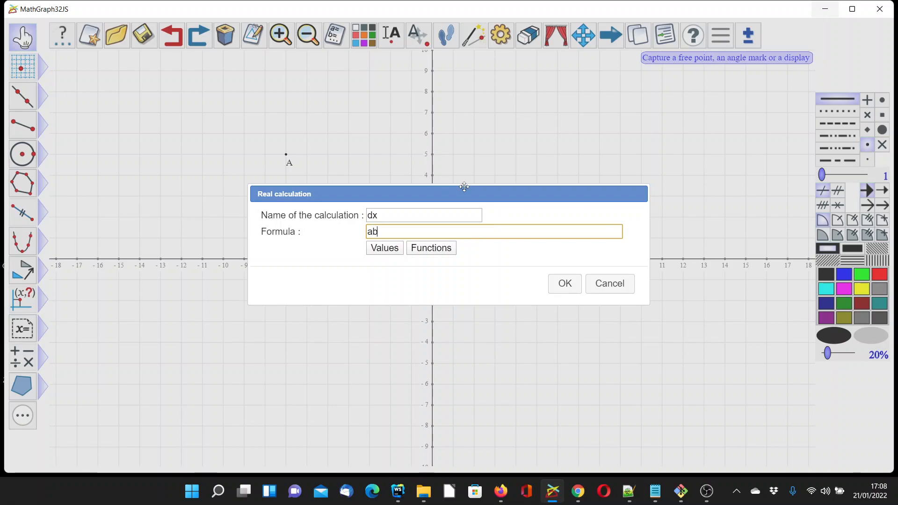
pyautogui.write('s(xB-xA)')
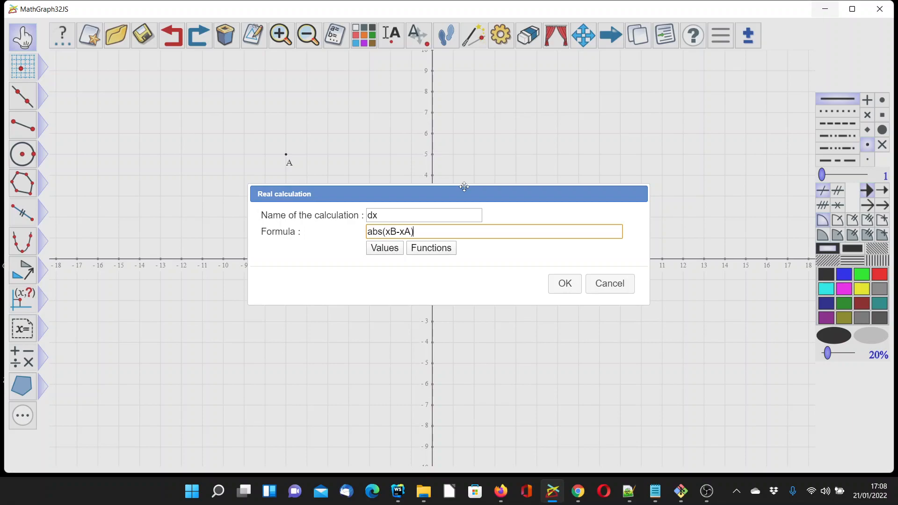
pyautogui.press('Return')
# - Create a real calculation named dy with the formula abs(yB-yA)
pyautogui.click(22, 357)
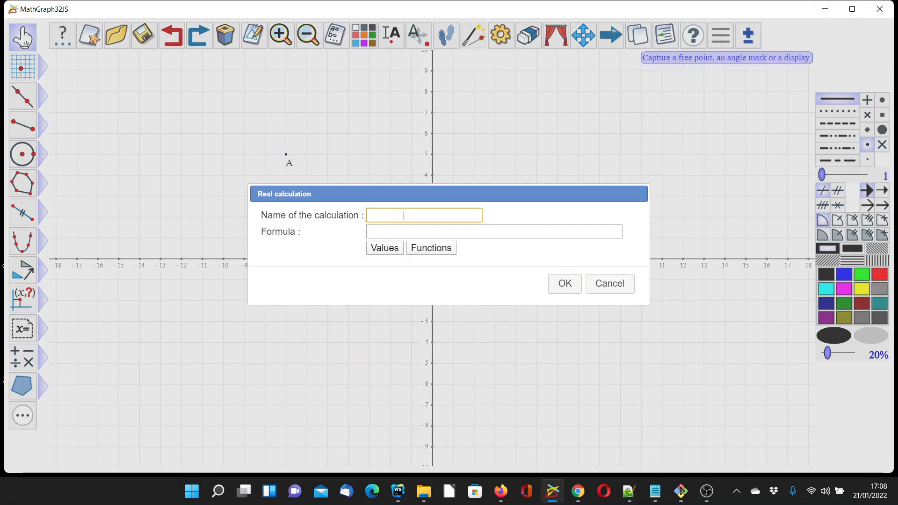
pyautogui.write('dy')
pyautogui.press('Tab')
pyautogui.write('a')
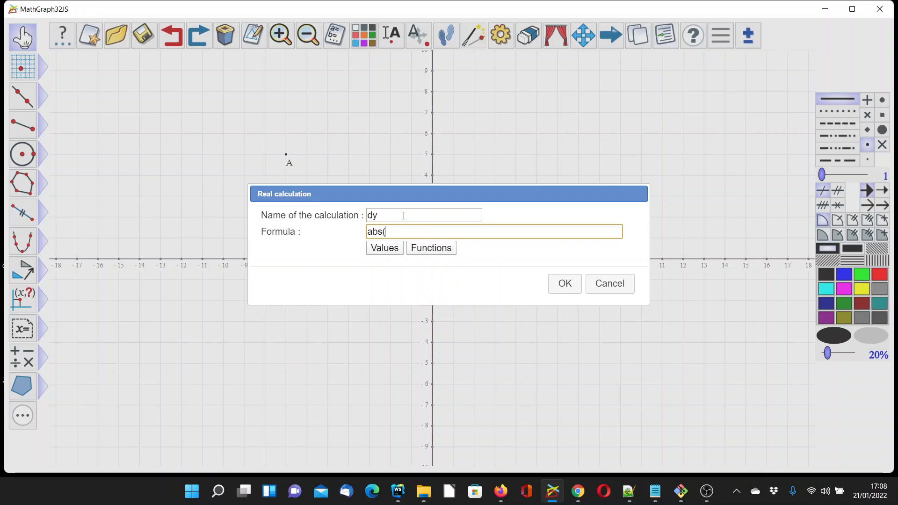
pyautogui.write('yB-yA')
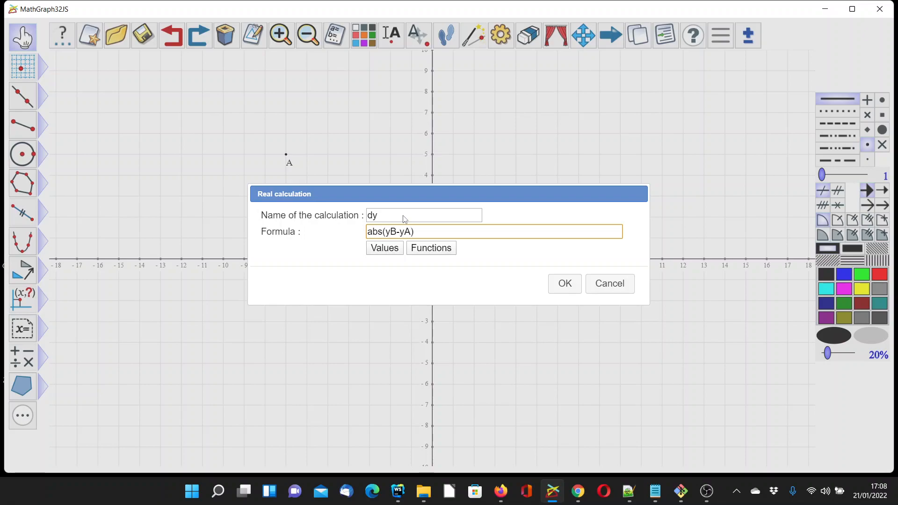
pyautogui.write(')')
pyautogui.press('Return')
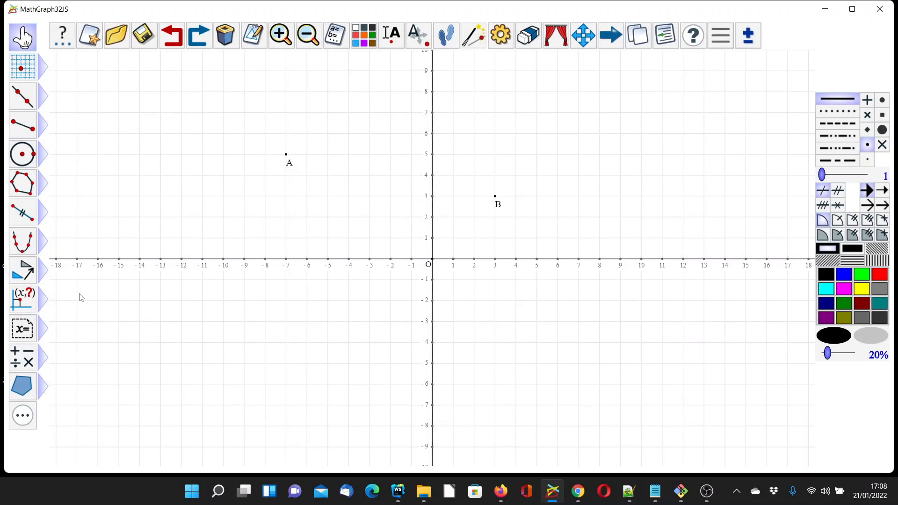
# - Create a real calculation named for with the formula sqrt(dx²+dy²)
pyautogui.click(27, 362)
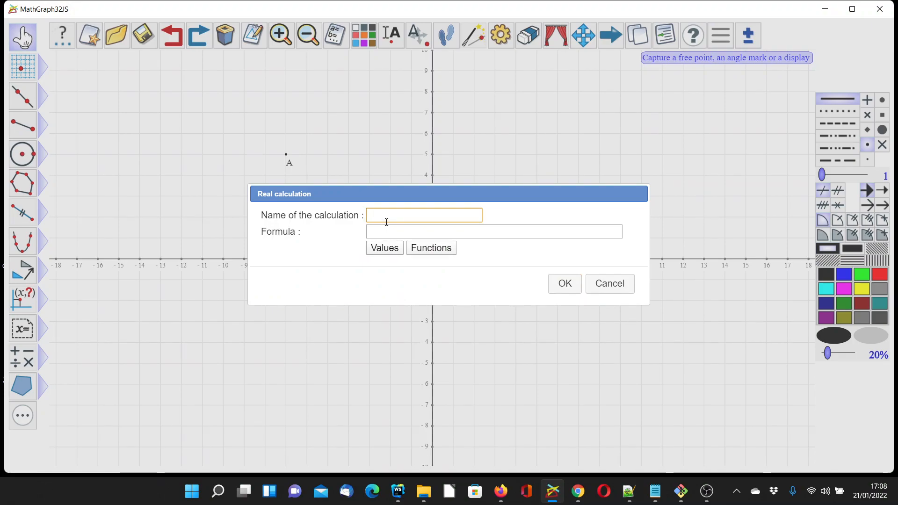
pyautogui.click(400, 228)
pyautogui.write('sqrt')
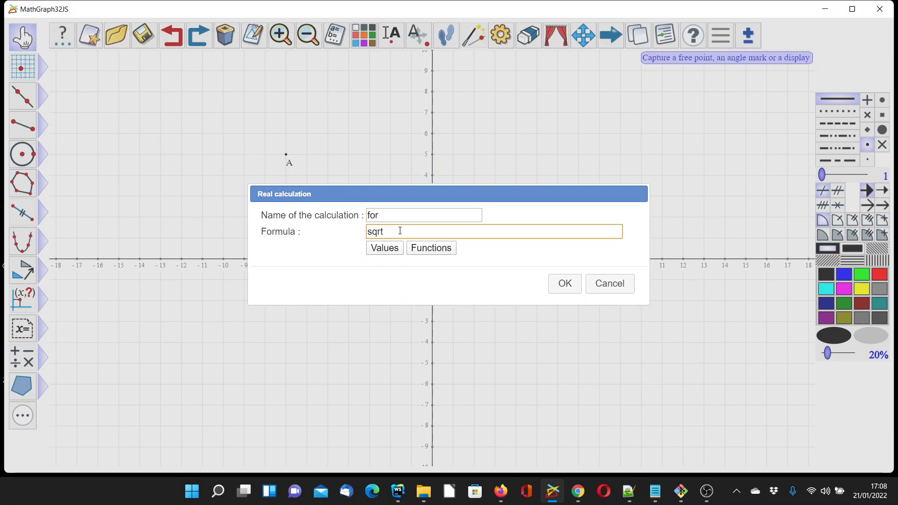
pyautogui.write('(')
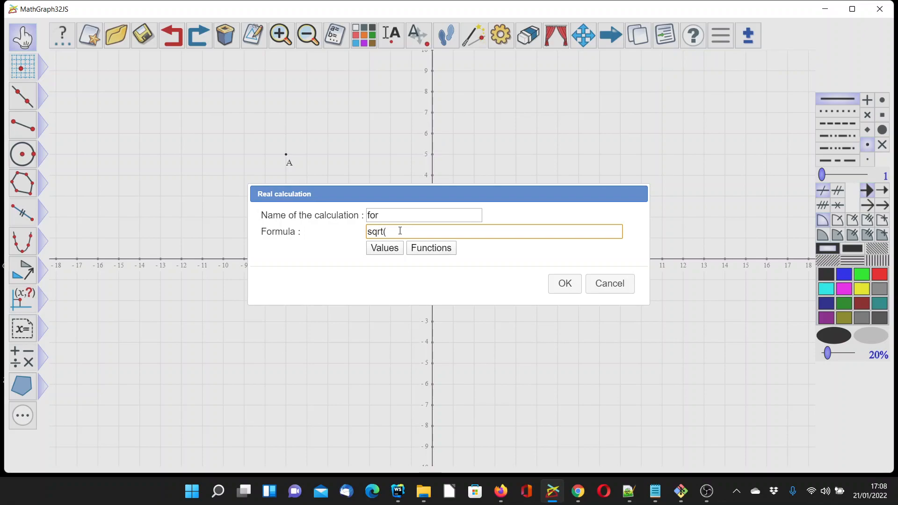
pyautogui.write('dx²+dy²')
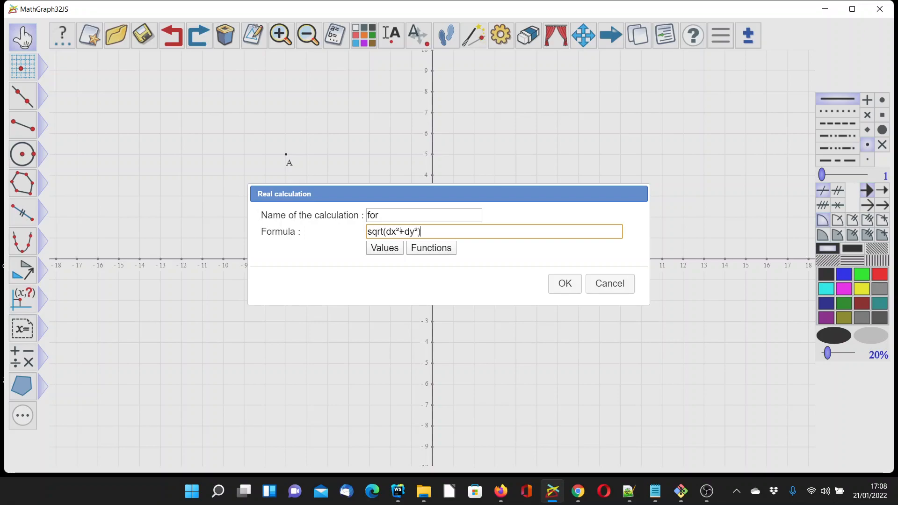
pyautogui.press('Return')
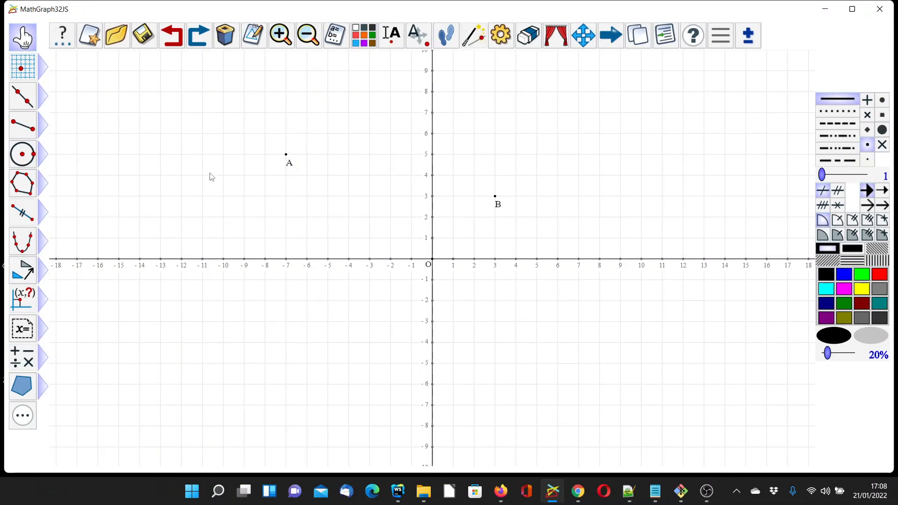
# - Draw the segment joining points A and B and create its midpoint
pyautogui.click(21, 126)
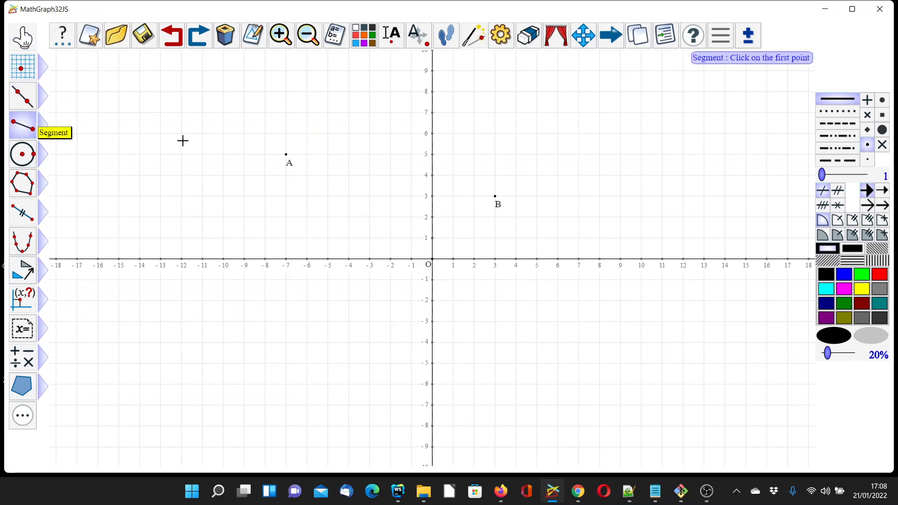
pyautogui.click(285, 155)
pyautogui.click(495, 194)
pyautogui.moveTo(22, 66)
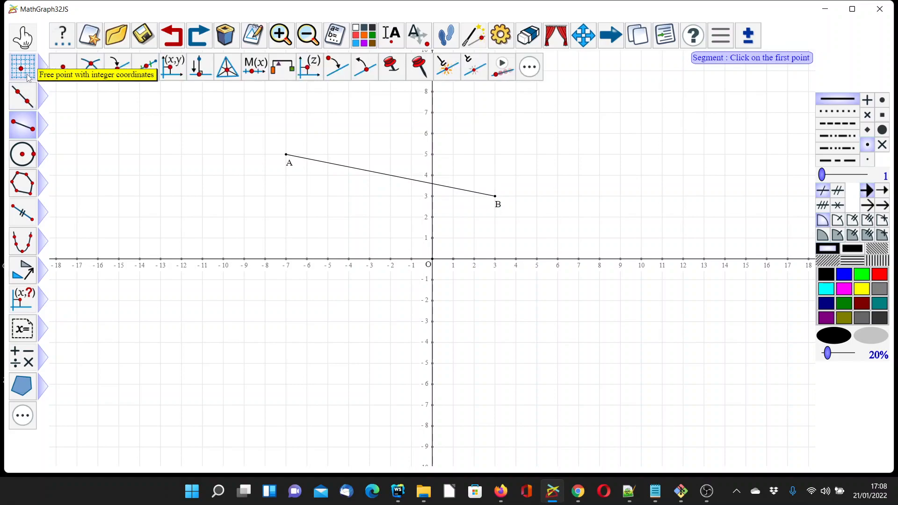
pyautogui.click(144, 71)
pyautogui.click(286, 155)
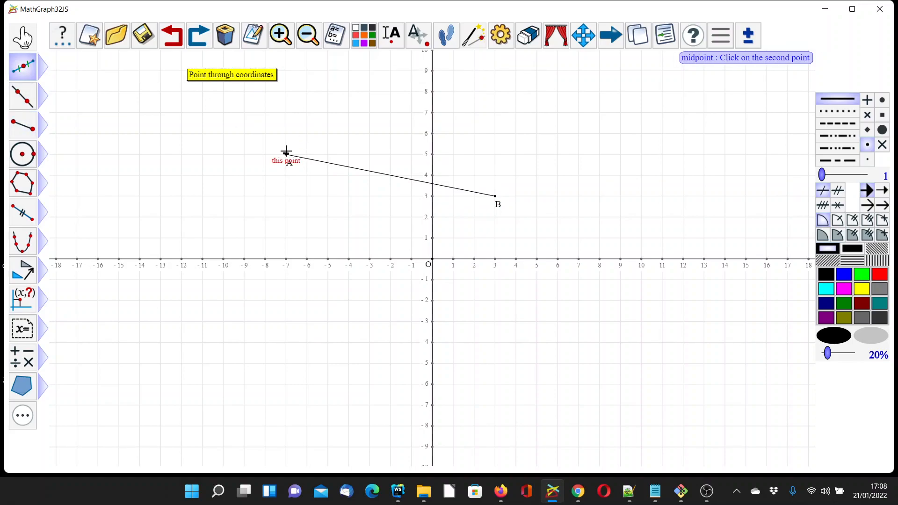
pyautogui.click(482, 195)
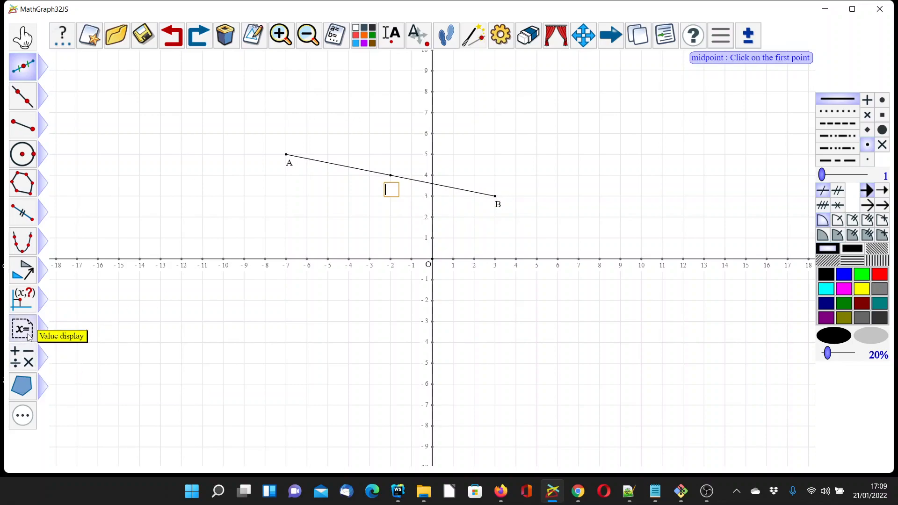
# - Start a LaTeX display linked to the midpoint of AB and insert the simplified formula of the calculation for
pyautogui.moveTo(29, 336)
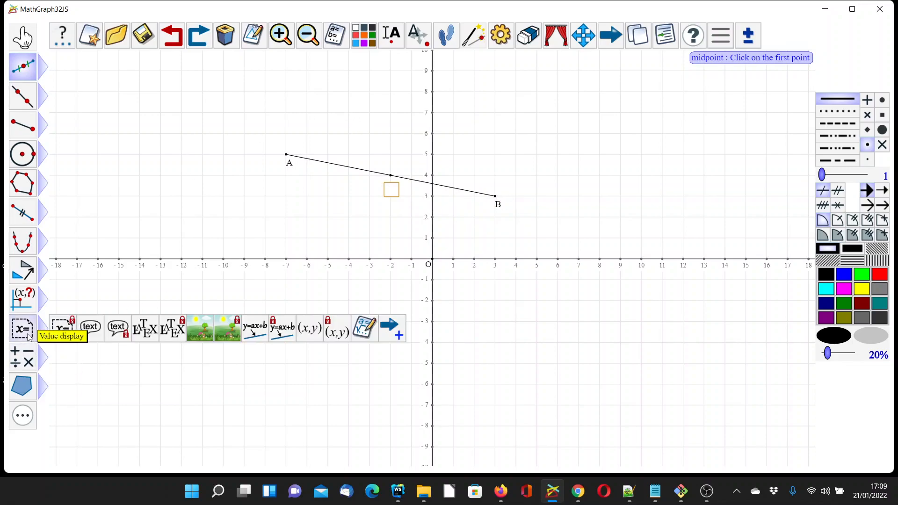
pyautogui.click(177, 331)
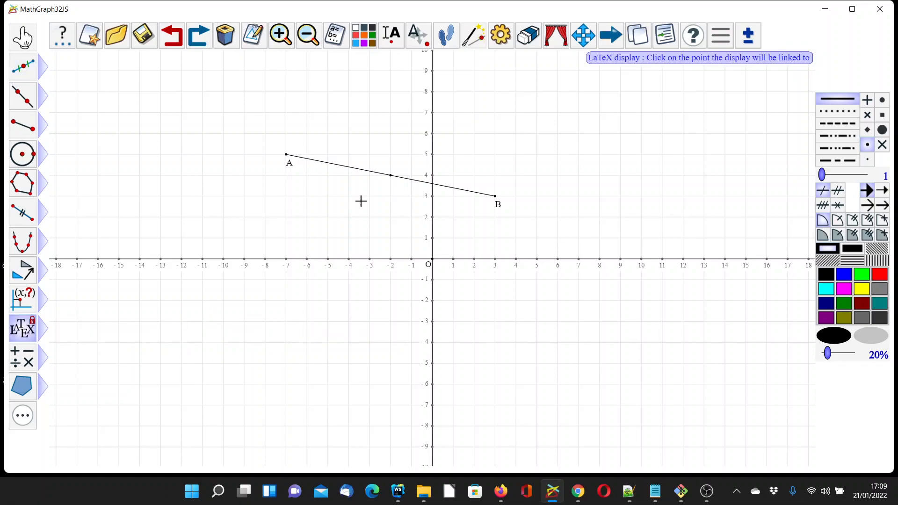
pyautogui.click(392, 176)
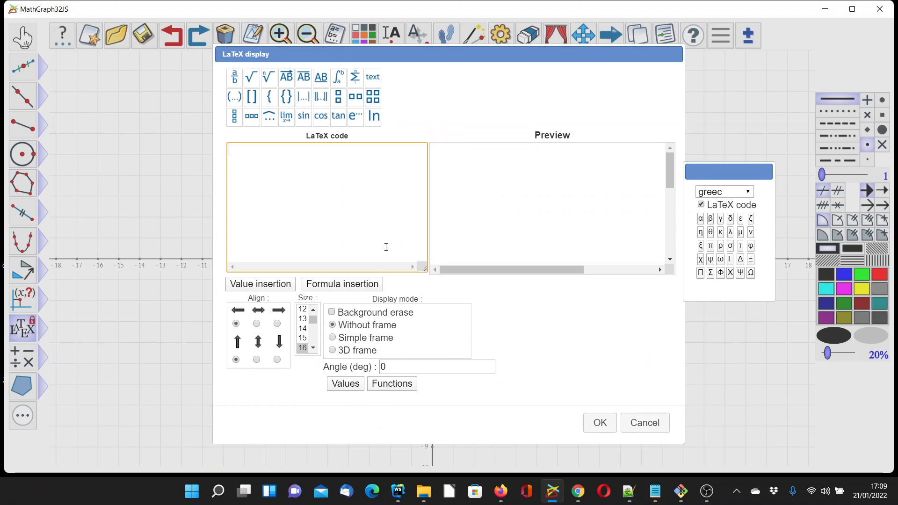
pyautogui.click(361, 284)
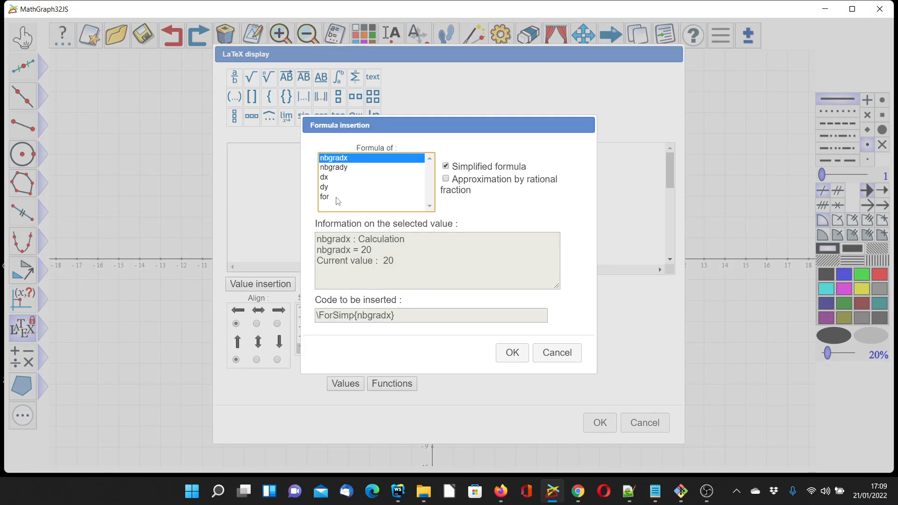
pyautogui.click(337, 198)
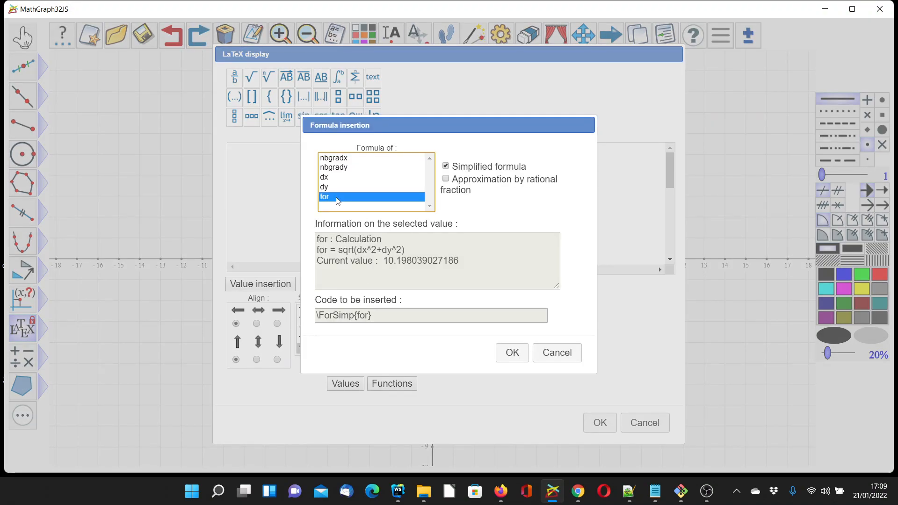
pyautogui.click(513, 354)
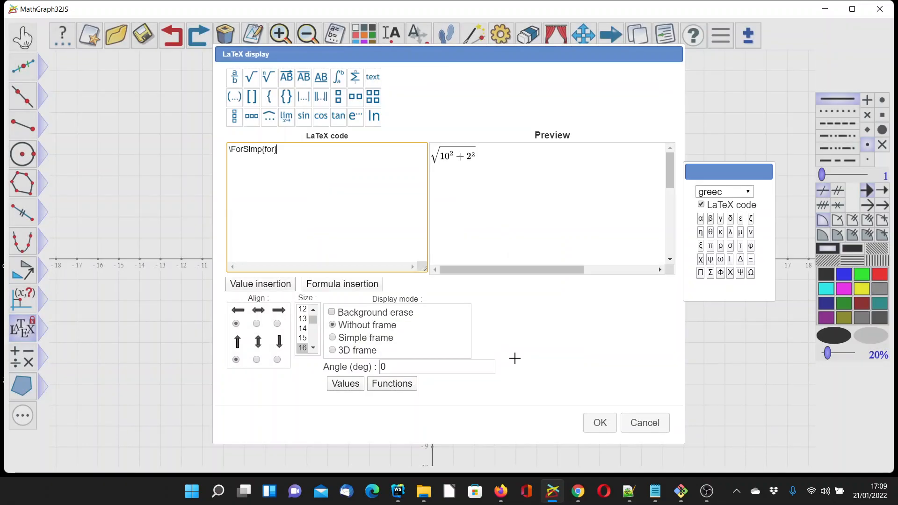
# - Place the LaTeX display with centred horizontal and bottom vertical alignment, and move point B to (2, 3)
pyautogui.click(258, 324)
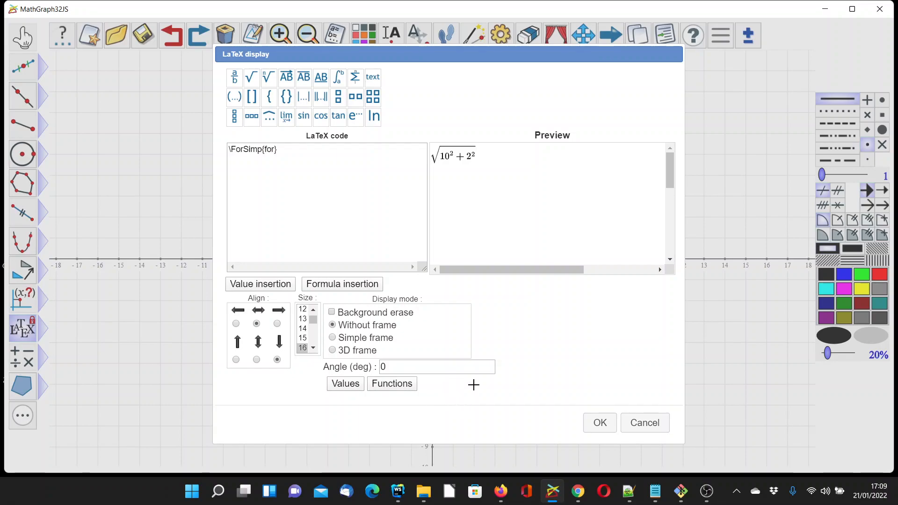
pyautogui.click(599, 423)
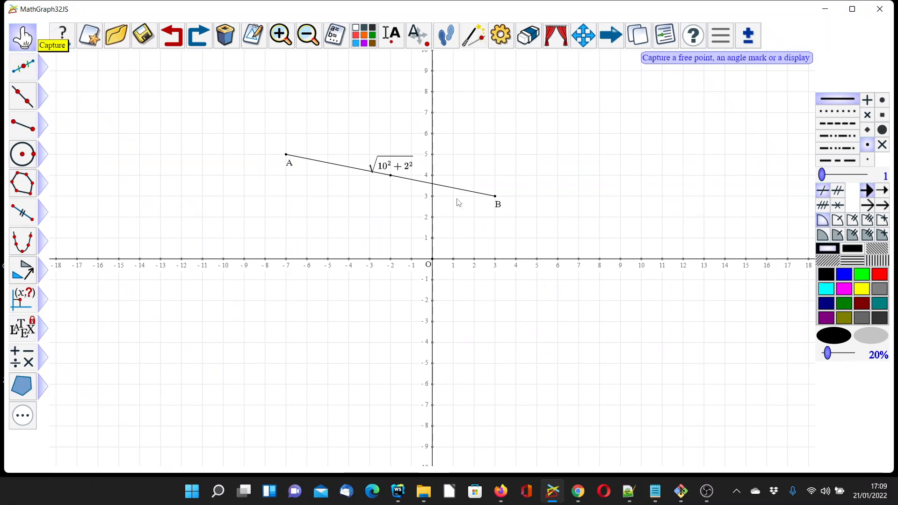
pyautogui.moveTo(495, 196); pyautogui.dragTo(478, 206)
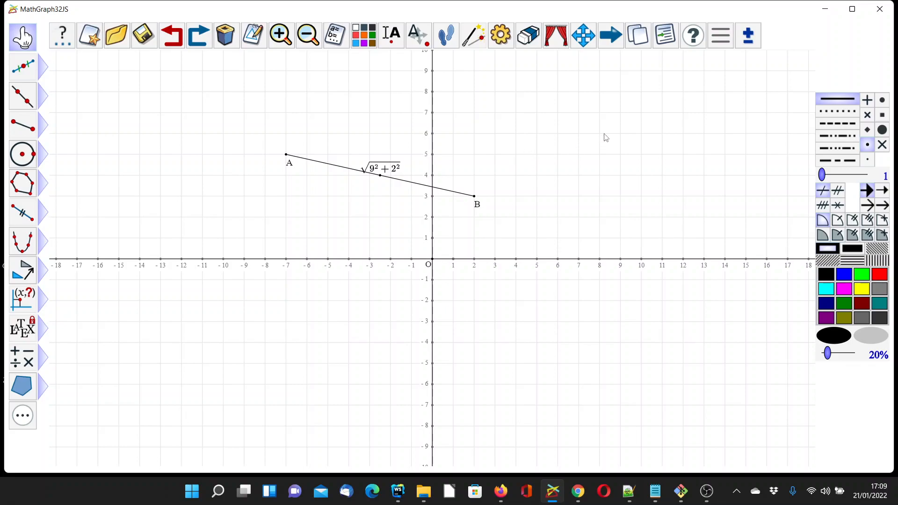
# - Incorporate the construction file Display_Angle.mgc from the Oriented Display folder of constructions_en into the figure
pyautogui.click(749, 38)
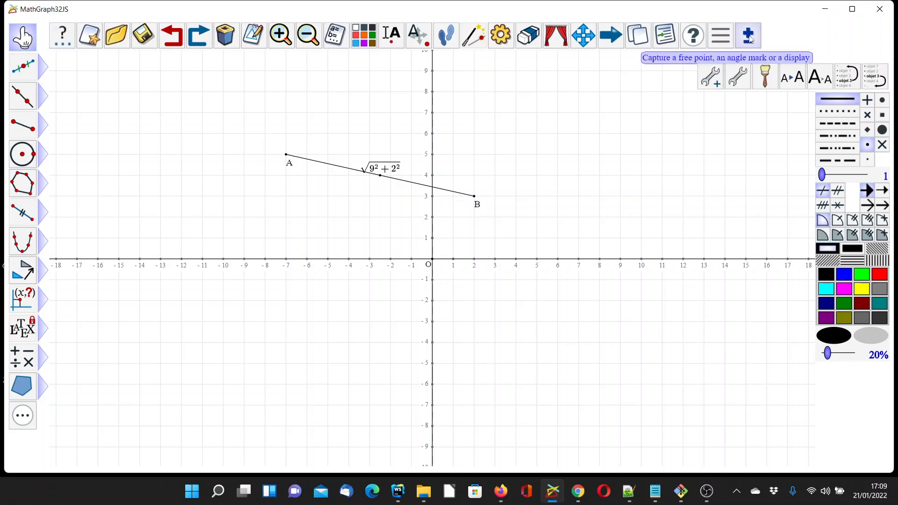
pyautogui.click(738, 83)
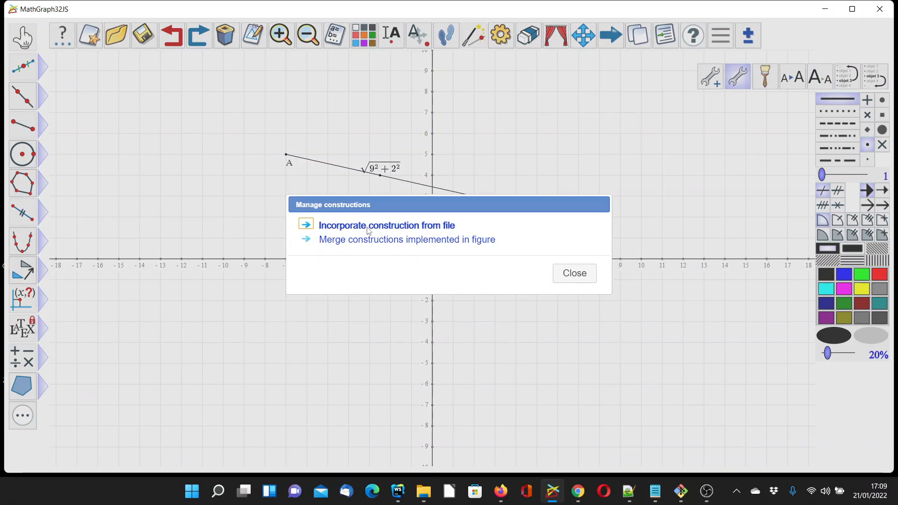
pyautogui.click(368, 227)
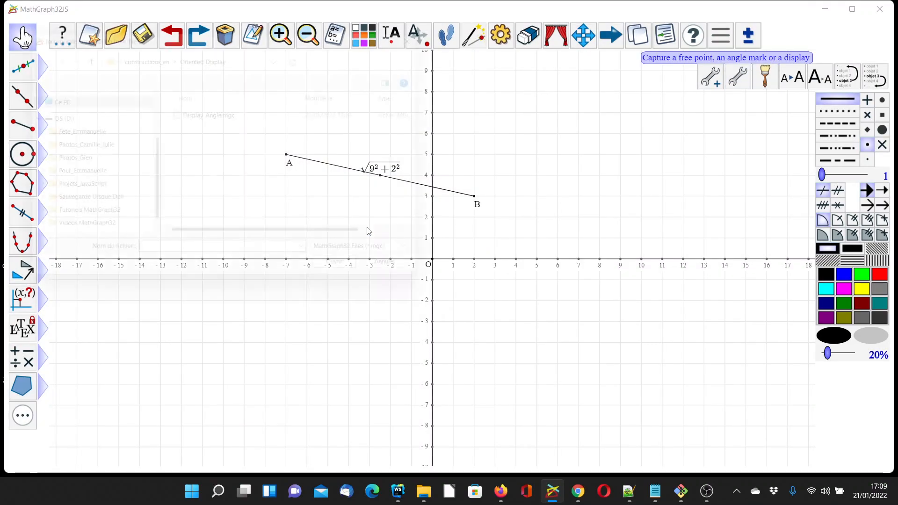
pyautogui.click(141, 51)
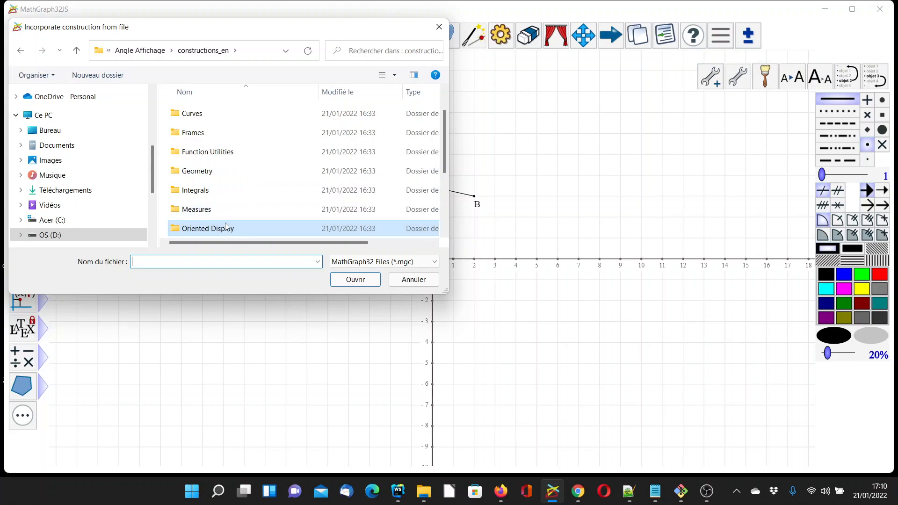
pyautogui.doubleClick(214, 229)
pyautogui.click(225, 117)
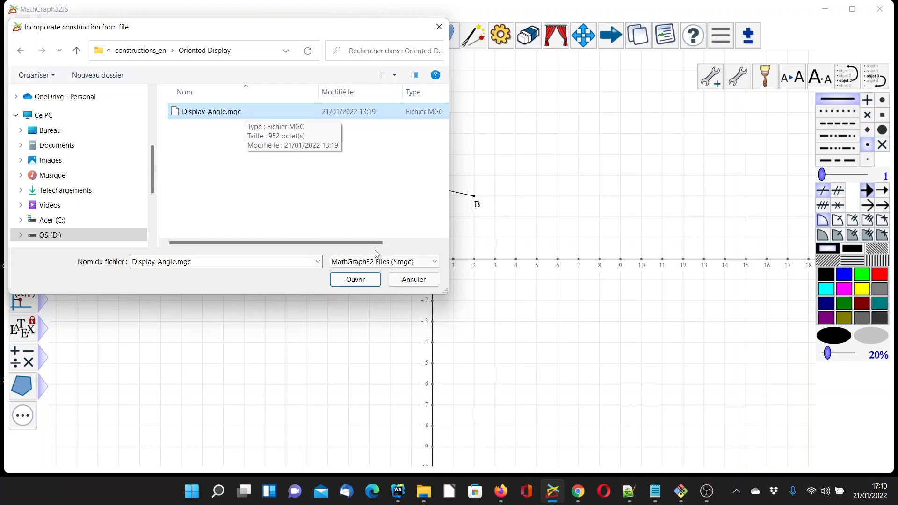
pyautogui.click(361, 282)
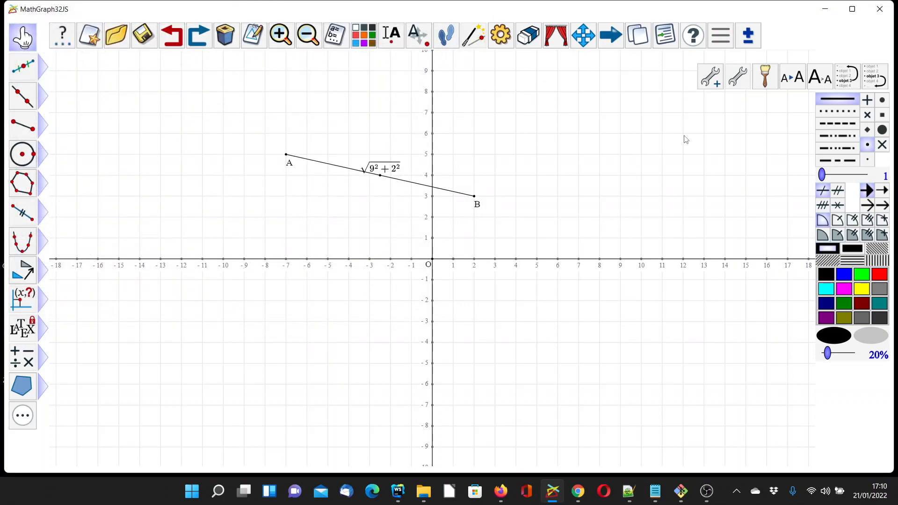
# - Implement the Display_Angle construction with point A as the first point and point B as the second
pyautogui.click(741, 79)
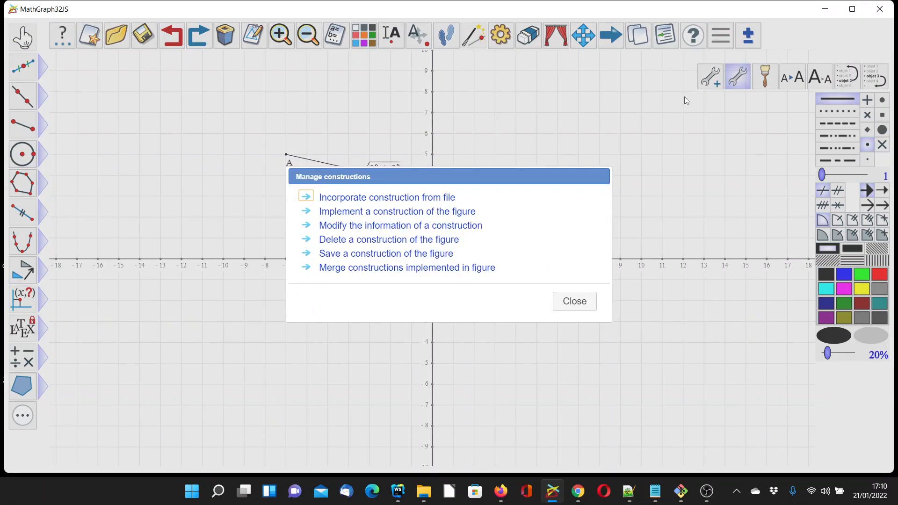
pyautogui.click(364, 213)
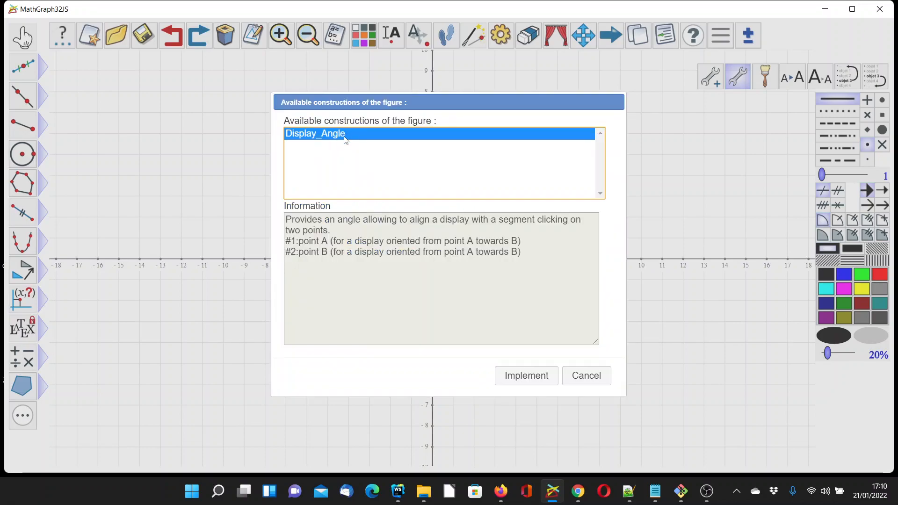
pyautogui.click(515, 379)
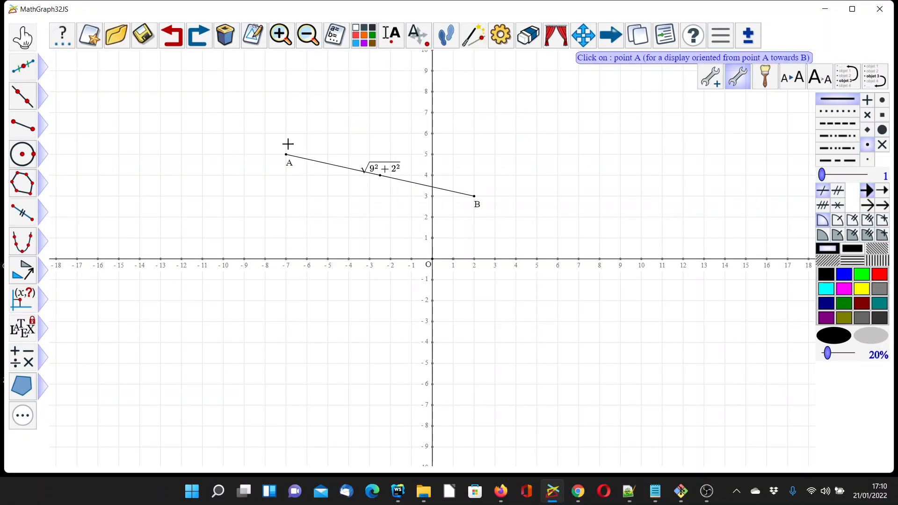
pyautogui.click(284, 152)
pyautogui.click(473, 196)
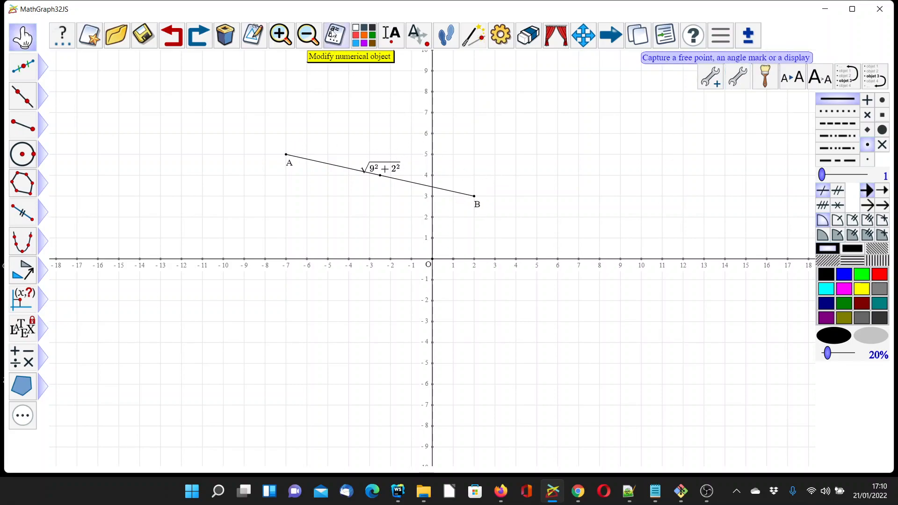
# - Examine the information on the DisplayAngle calculation among the figure's numerical objects
pyautogui.click(333, 34)
pyautogui.scroll(-1, 360, 201)
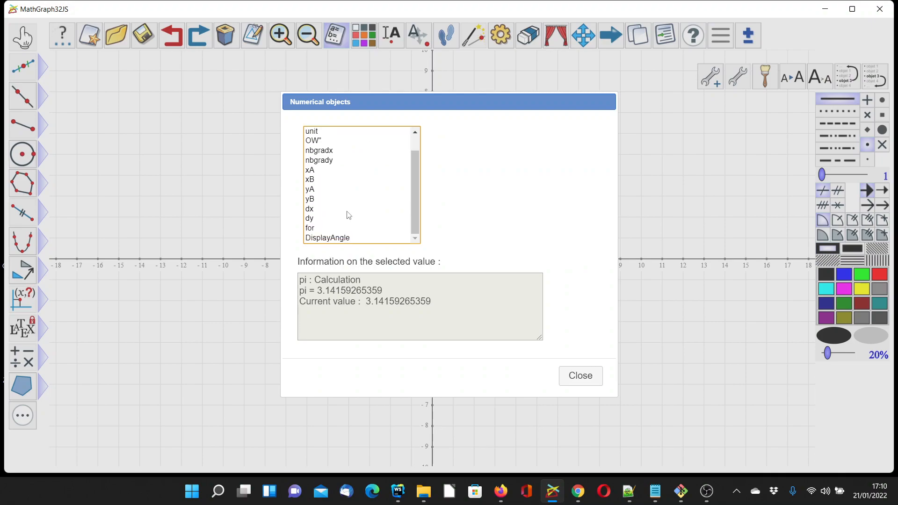
pyautogui.click(335, 239)
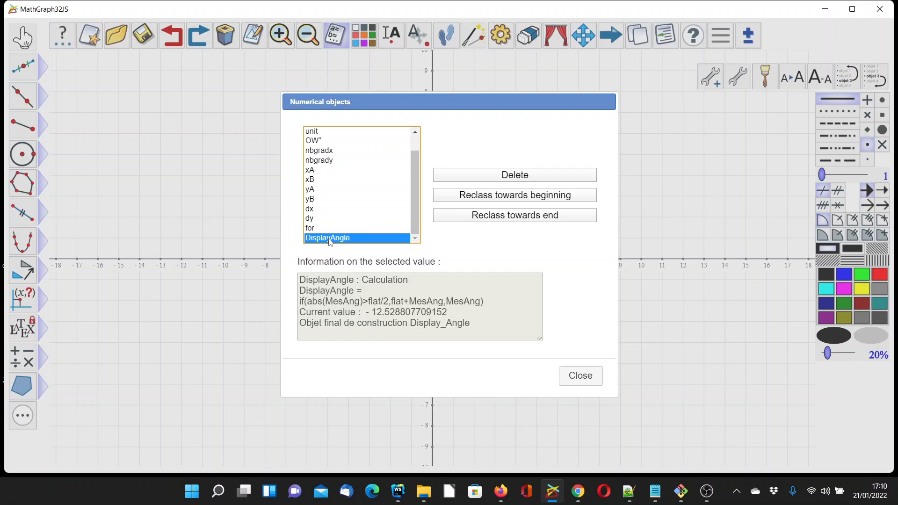
pyautogui.click(573, 378)
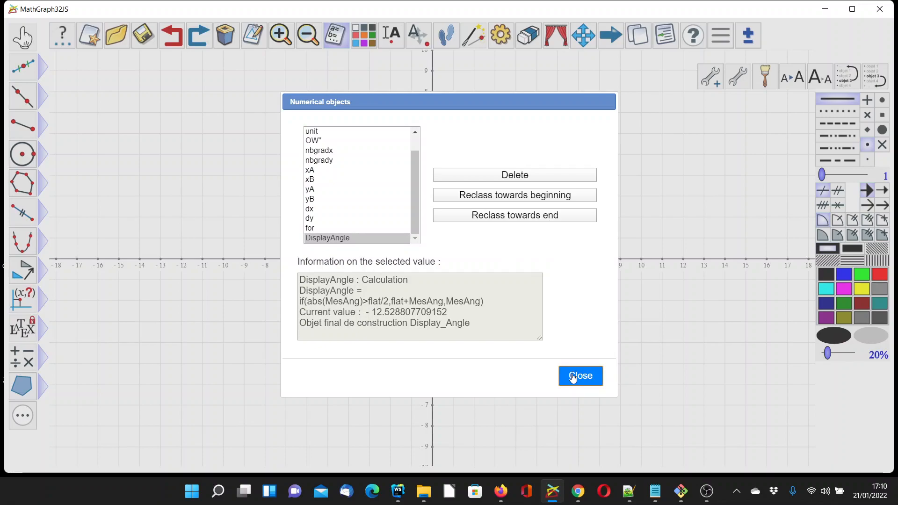
pyautogui.click(572, 377)
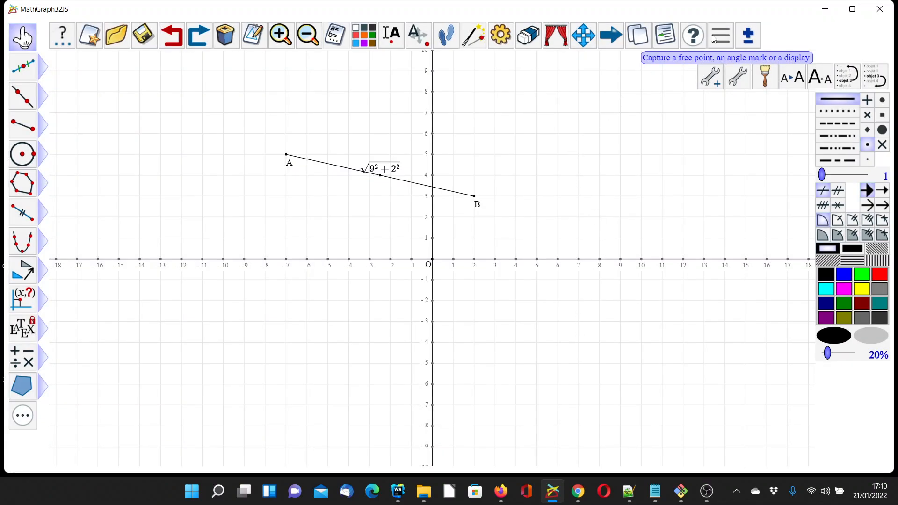
# - Reclassify the LaTeX display lat1 in the figure protocol so that it comes after the DisplayAngle calculation
pyautogui.click(664, 35)
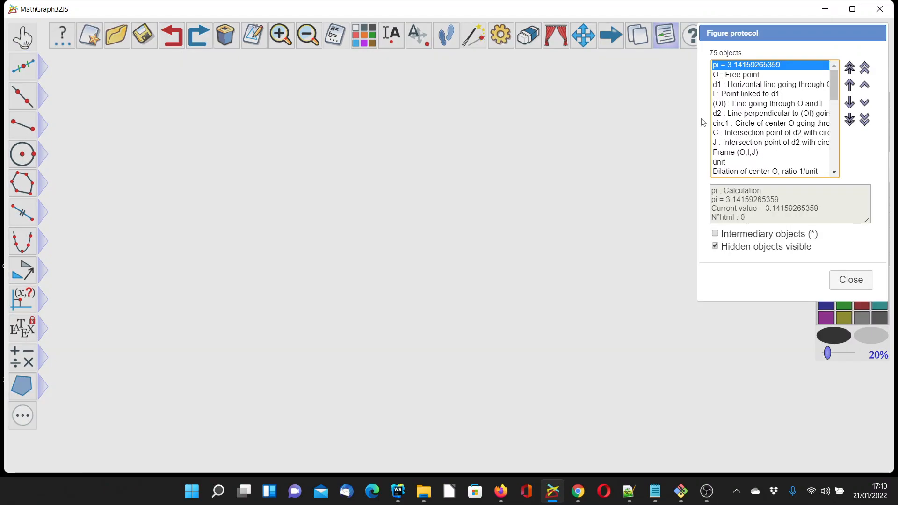
pyautogui.scroll(-5, 795, 124)
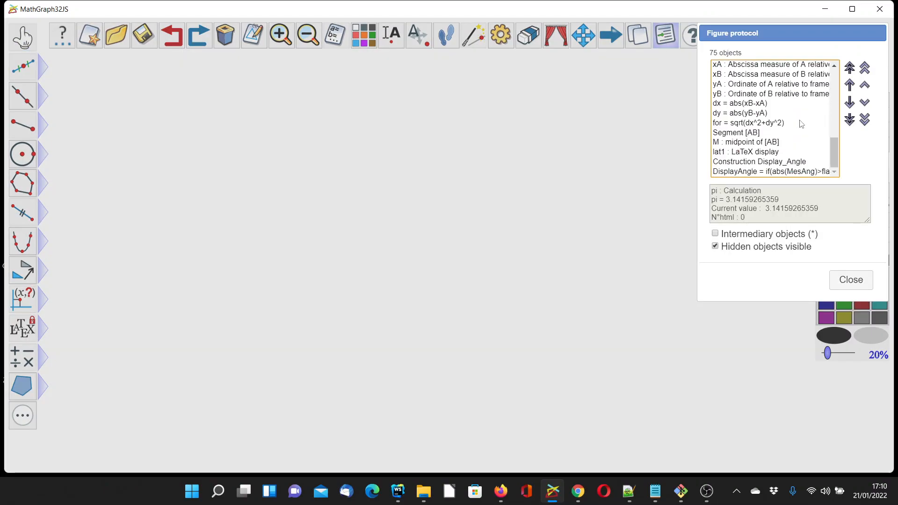
pyautogui.click(744, 172)
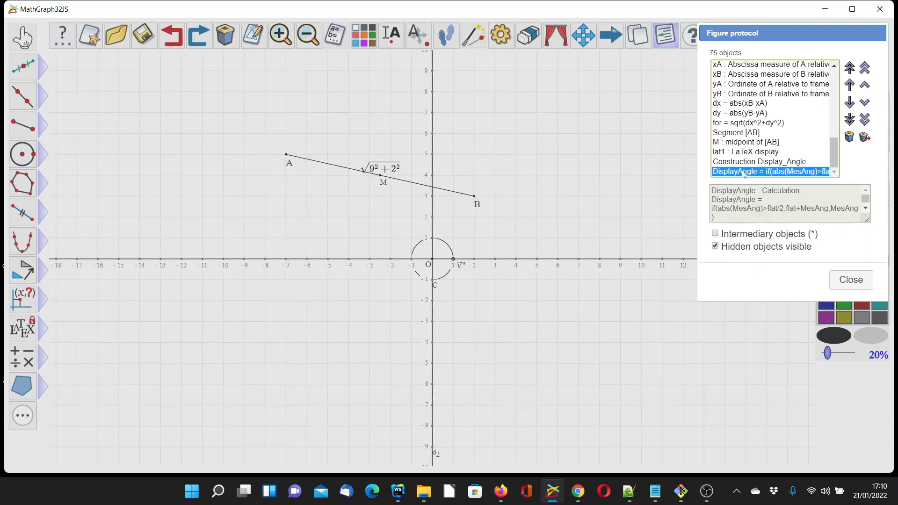
pyautogui.click(757, 153)
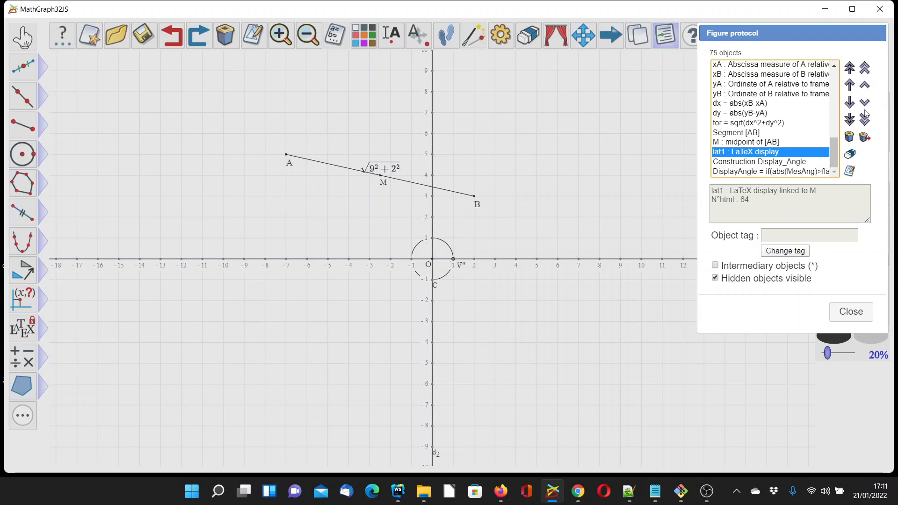
pyautogui.click(864, 103)
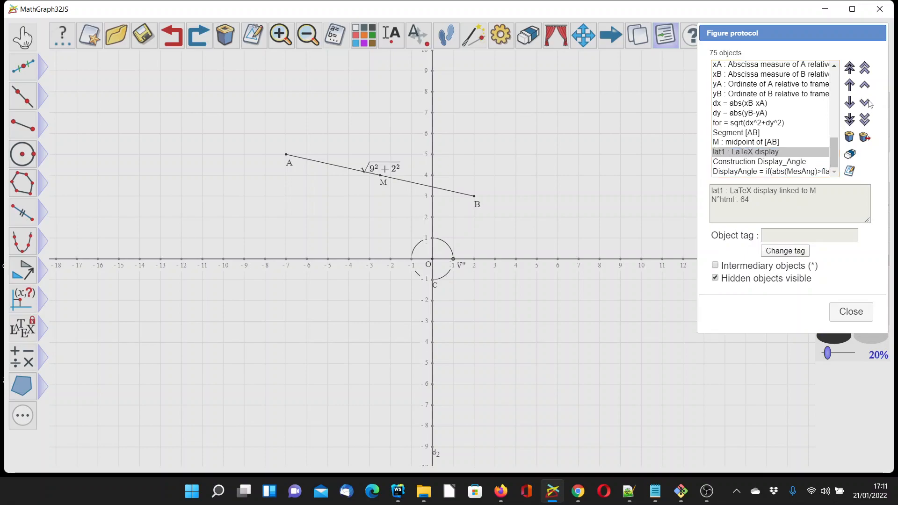
pyautogui.click(865, 103)
pyautogui.click(865, 103)
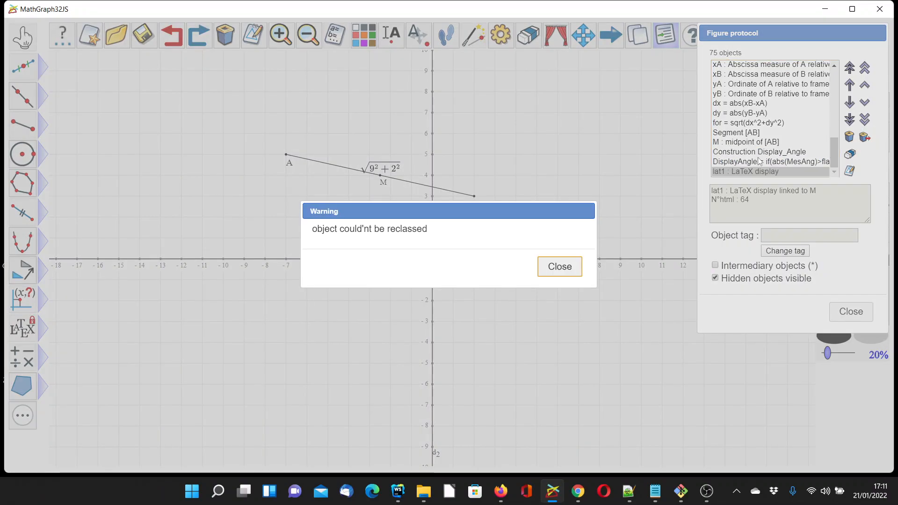
pyautogui.click(561, 265)
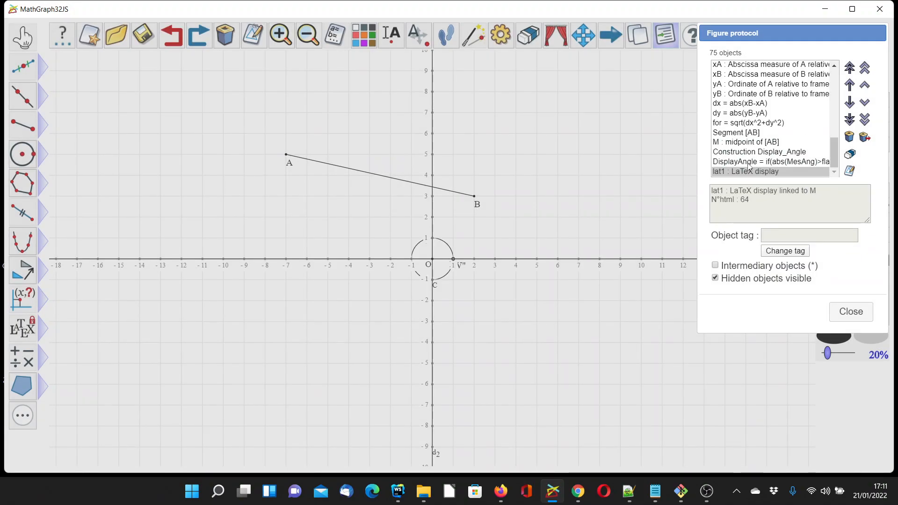
pyautogui.click(847, 316)
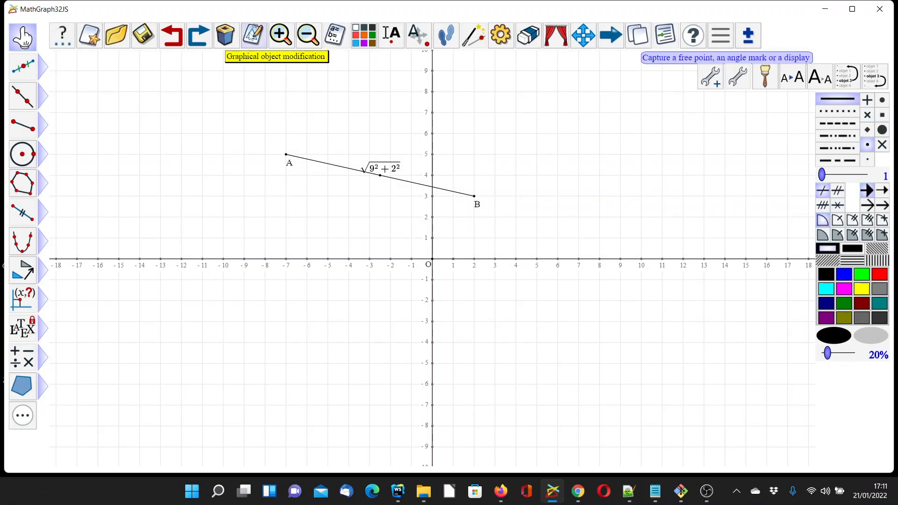
# - Set the angle of the LaTeX display at the midpoint of AB to the DisplayAngle value and enable background erase
pyautogui.click(253, 38)
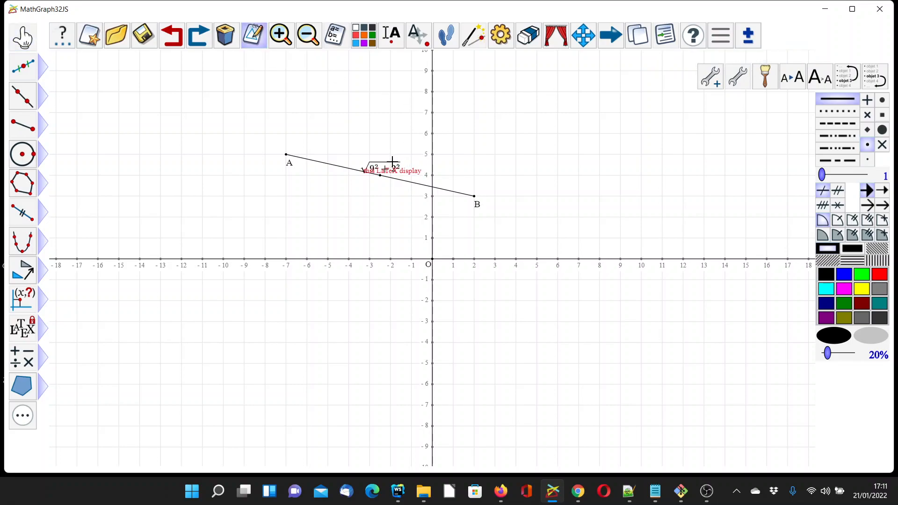
pyautogui.click(393, 161)
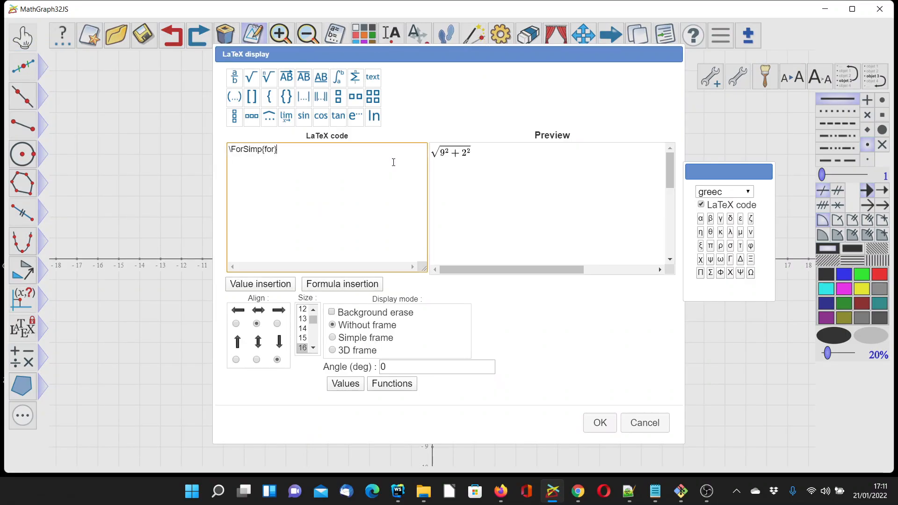
pyautogui.click(410, 367)
pyautogui.press('BackSpace')
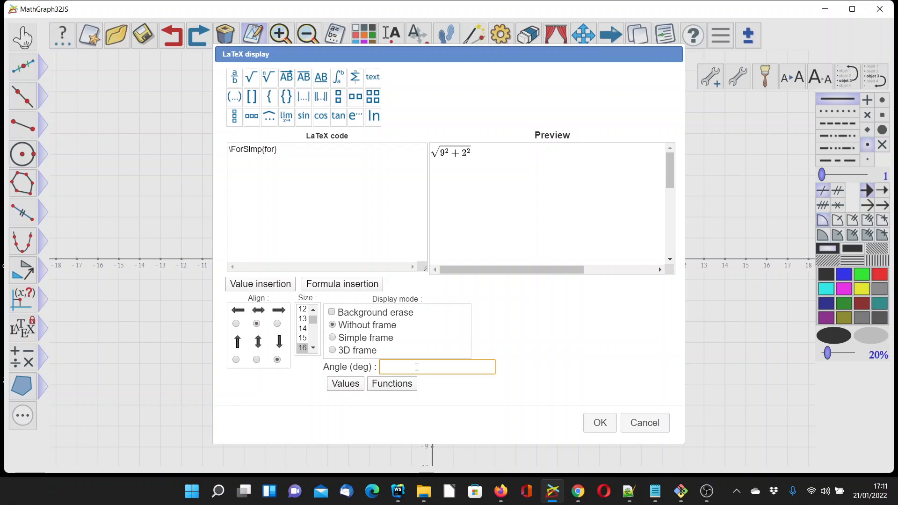
pyautogui.click(346, 384)
pyautogui.scroll(-3, 502, 218)
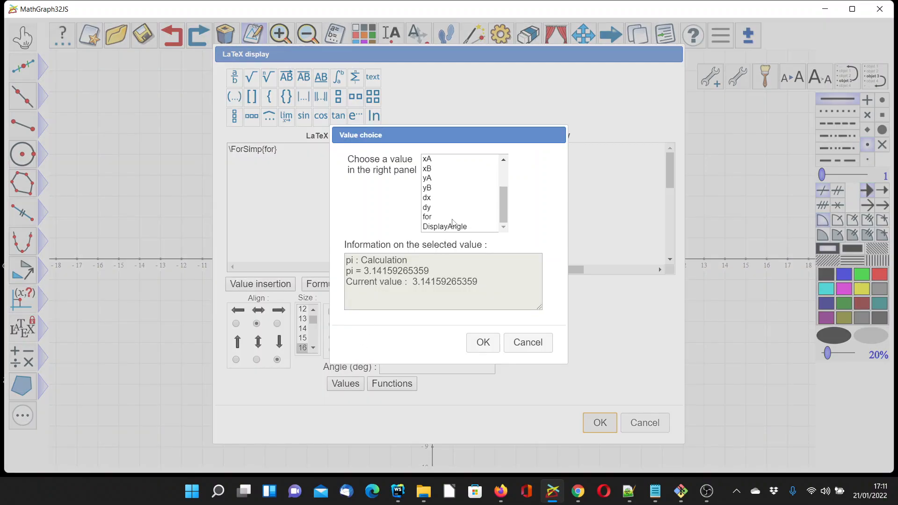
pyautogui.click(453, 227)
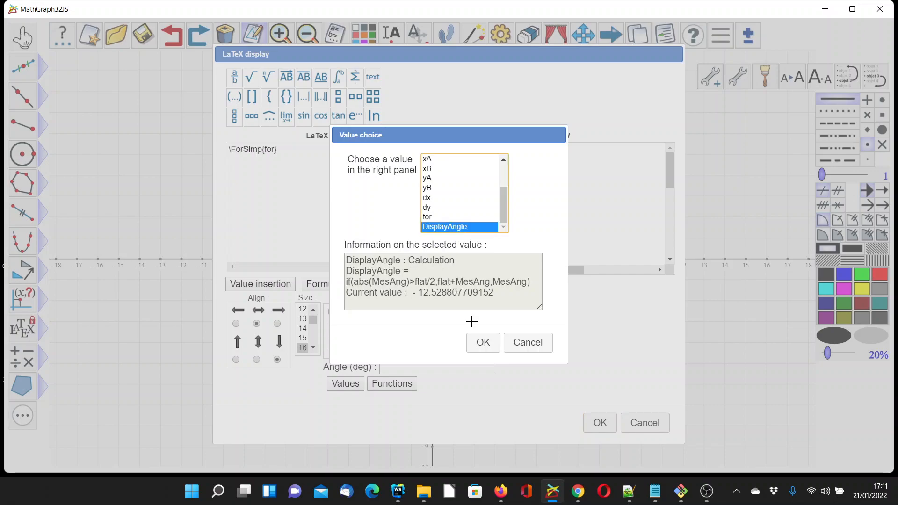
pyautogui.click(483, 346)
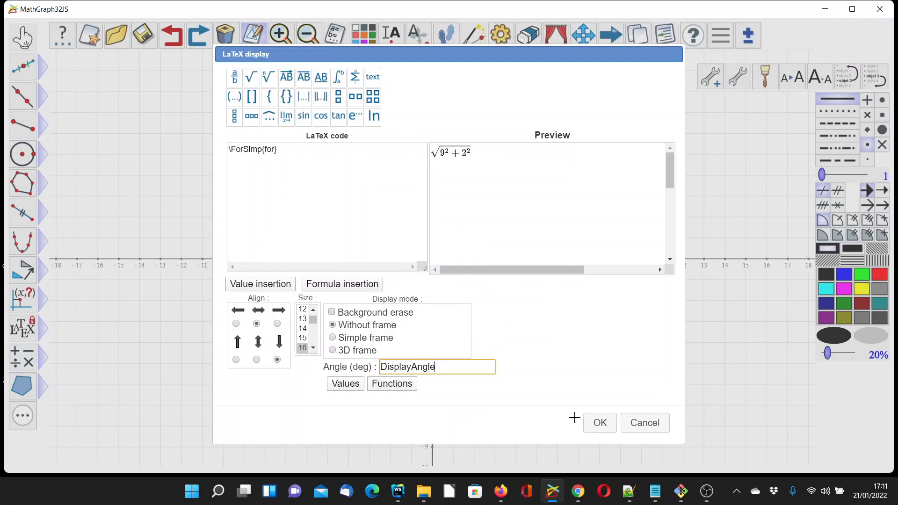
pyautogui.click(333, 313)
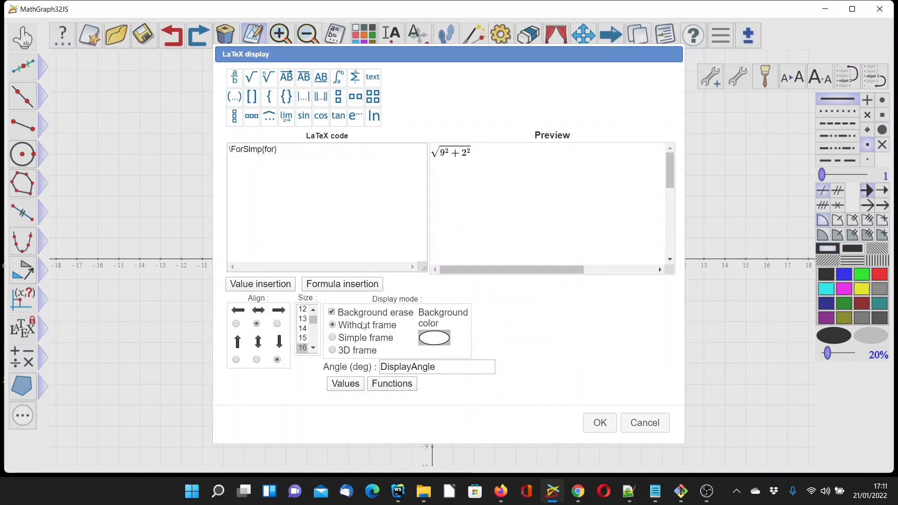
pyautogui.click(600, 423)
# - Move point B to (-13, 2), on the other side of point A, to test the formula's orientation
pyautogui.click(19, 35)
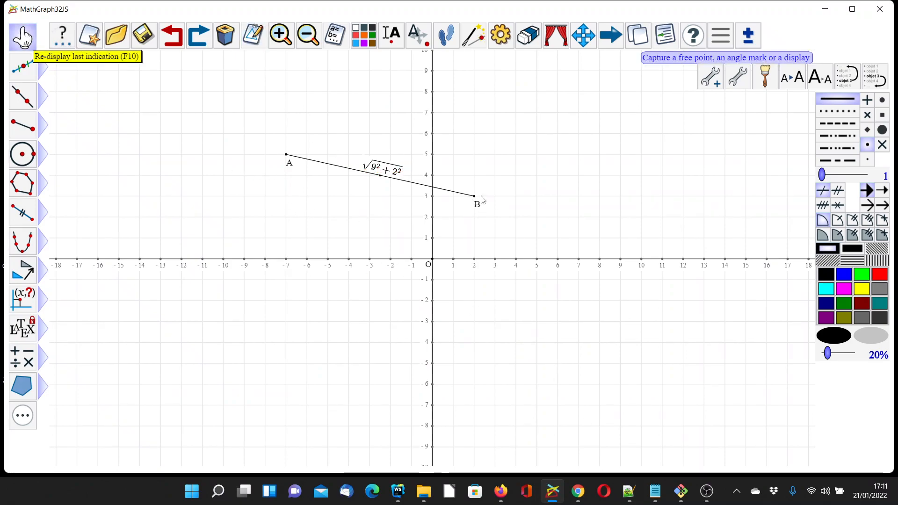
pyautogui.moveTo(473, 197); pyautogui.dragTo(171, 227)
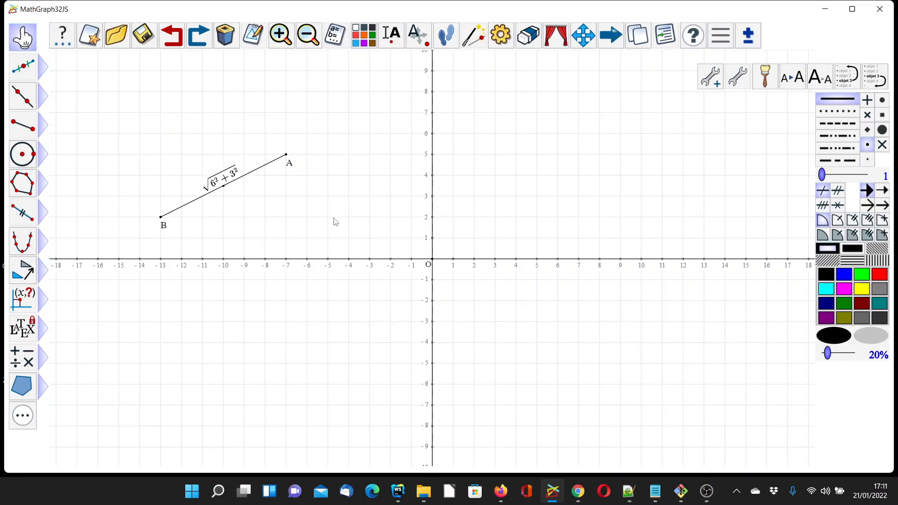